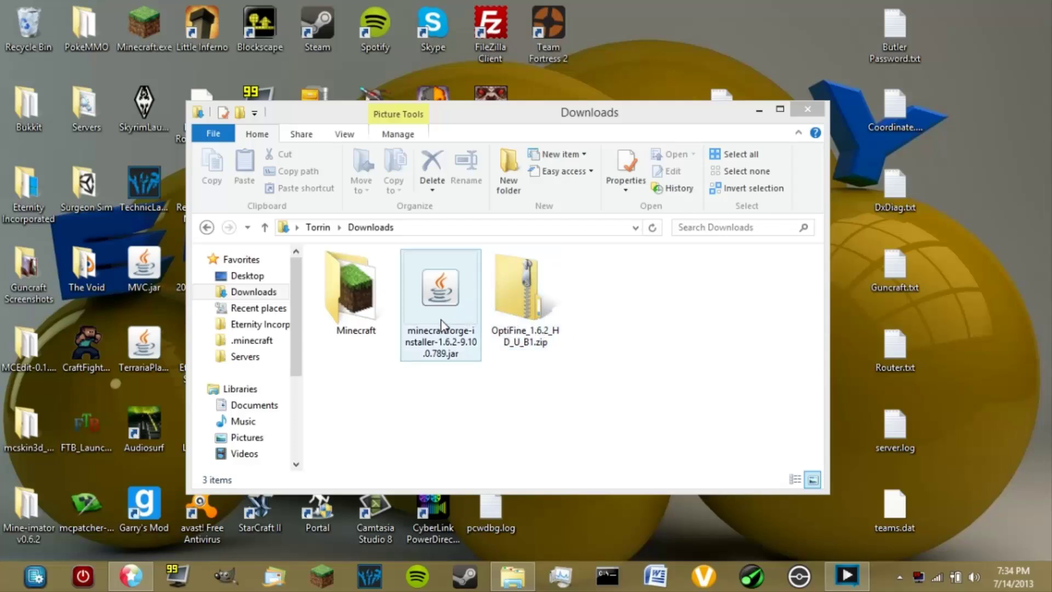
Deselect the Forge installer in Downloads and bring the forum tutorial in Chrome to the front
click(390, 395)
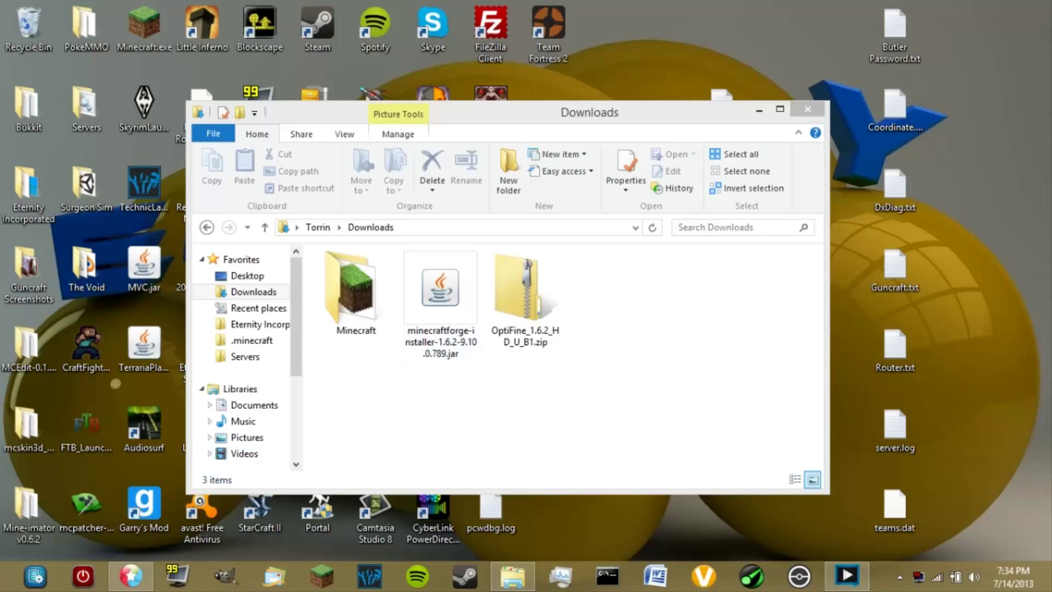
click(127, 584)
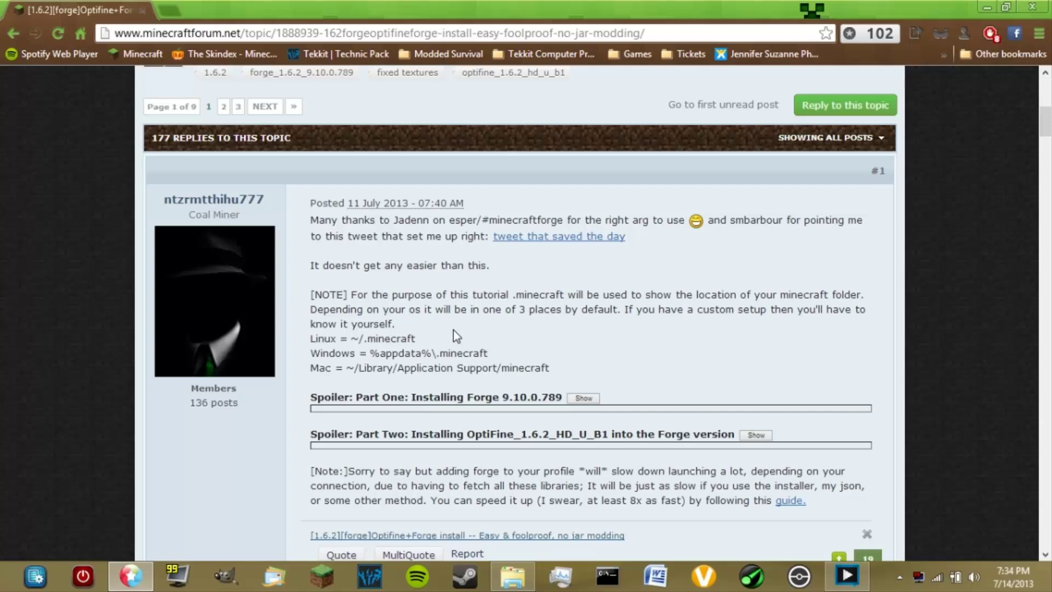
Read through the OptiFine and Forge forum guide, then bring the Downloads folder back up
scroll(472, 349, up, 3)
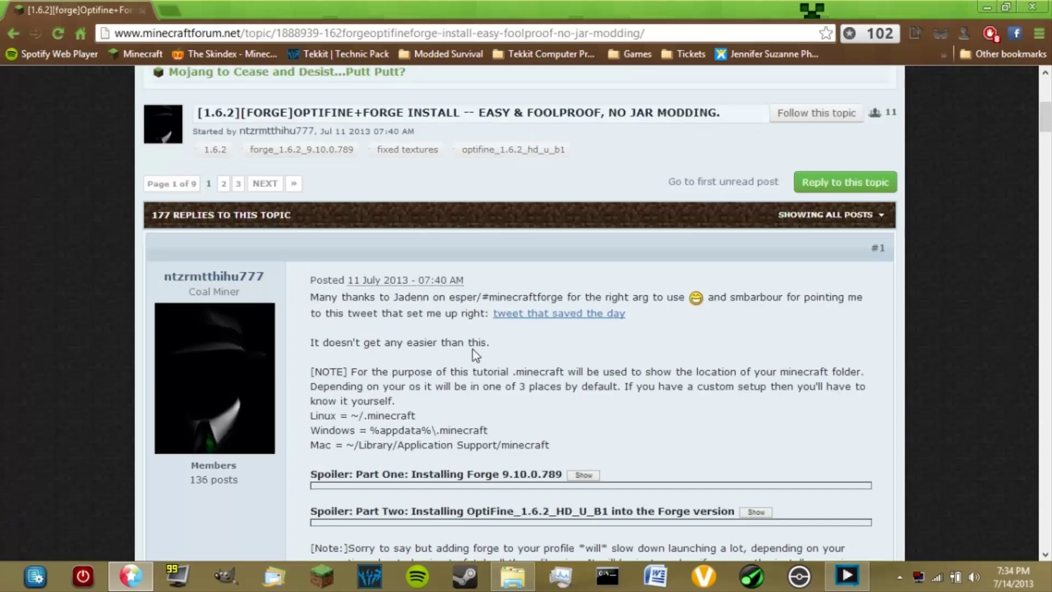
scroll(472, 350, down, 3)
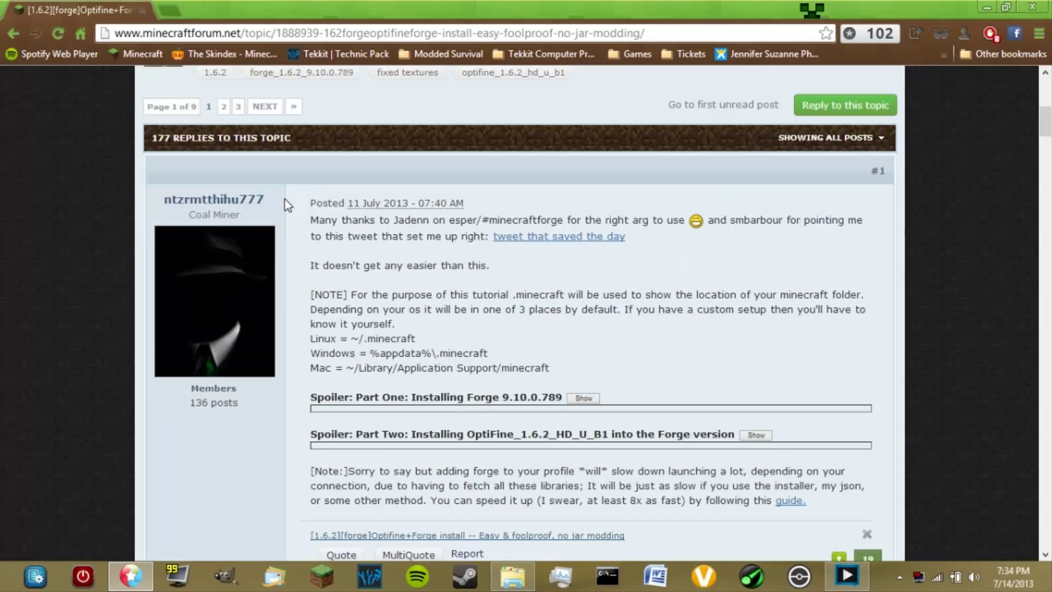
drag(271, 198, 163, 199)
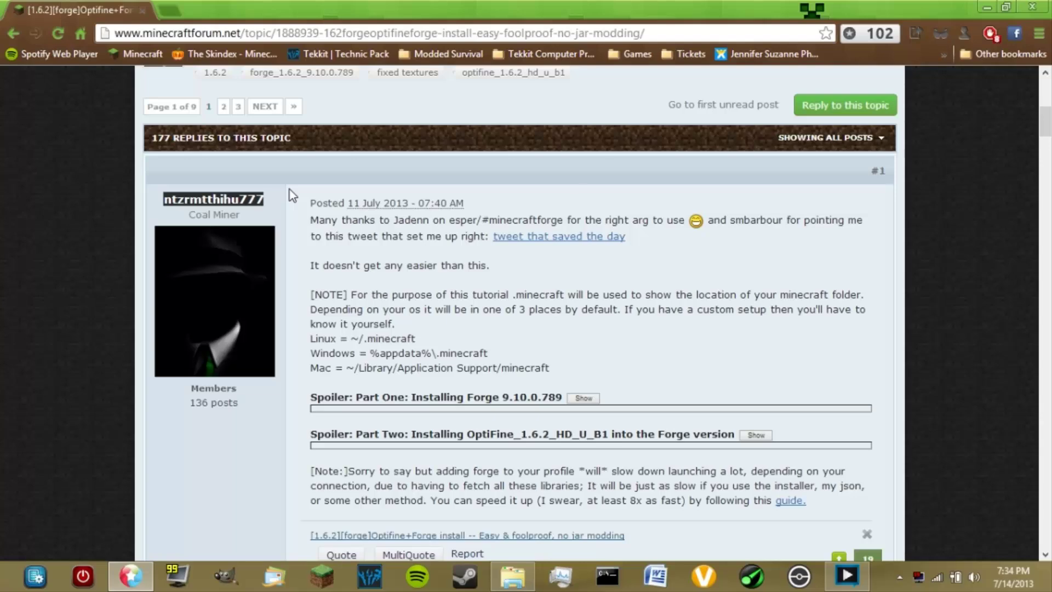
click(501, 468)
scroll(501, 469, down, 8)
scroll(502, 468, up, 8)
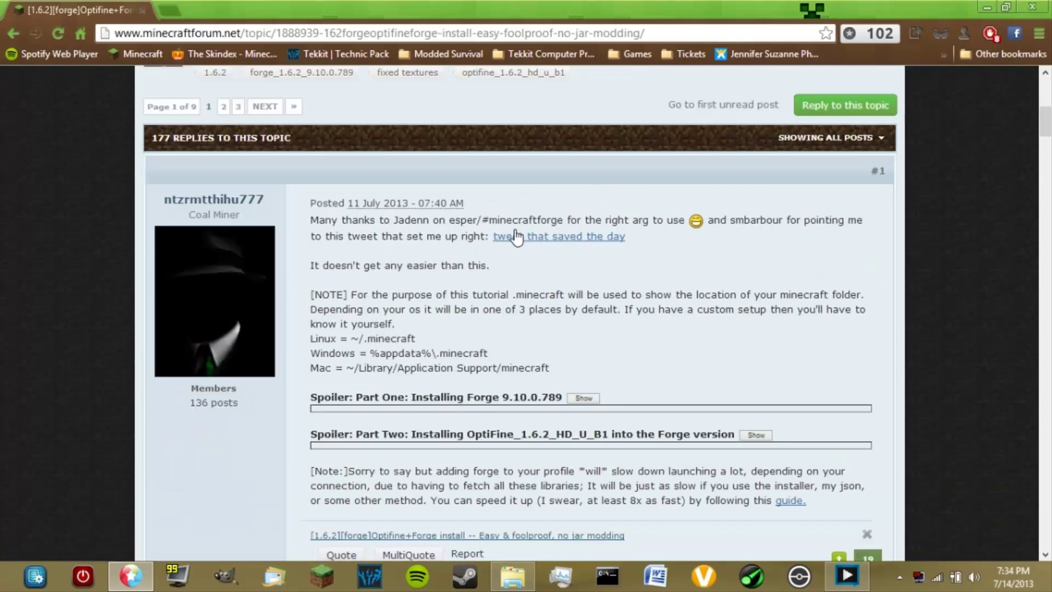
scroll(626, 386, down, 2)
scroll(626, 385, up, 2)
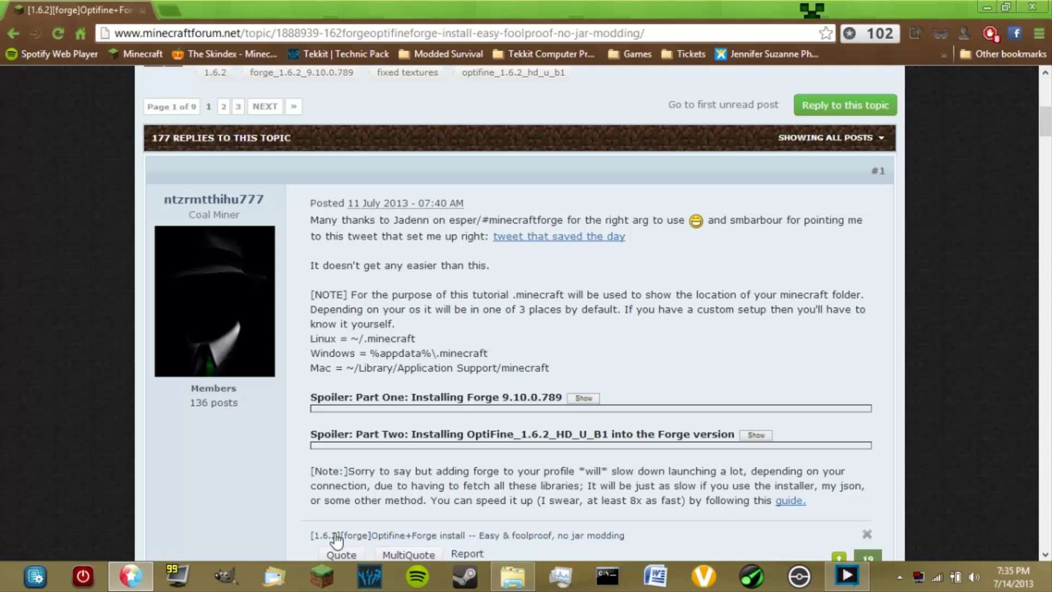
click(512, 575)
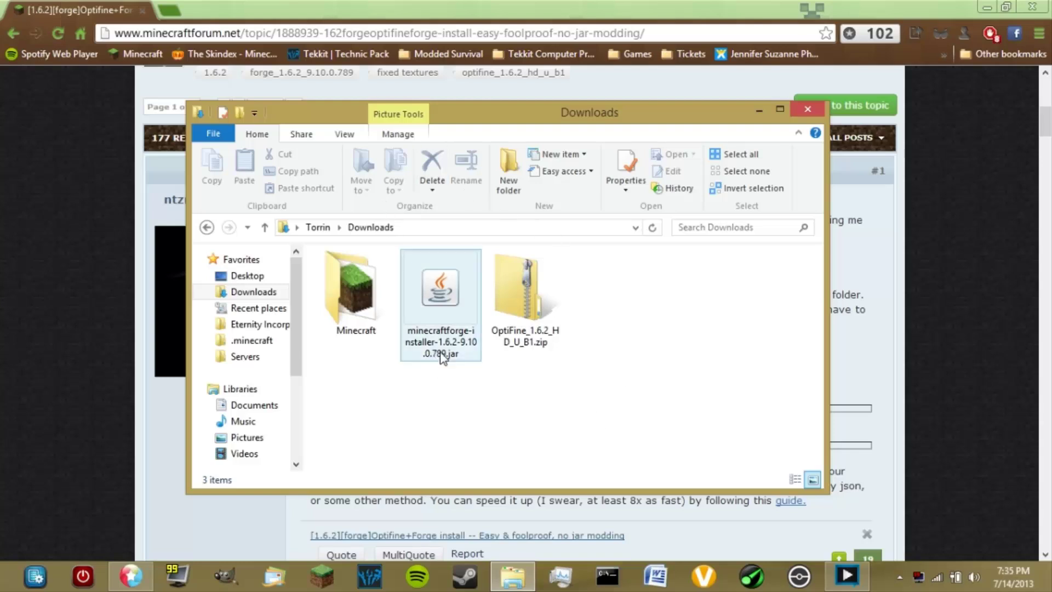
Check on files.minecraftforge.net that 9.10.0.789 is the recommended 1.6.2 build, then close that tab
click(174, 9)
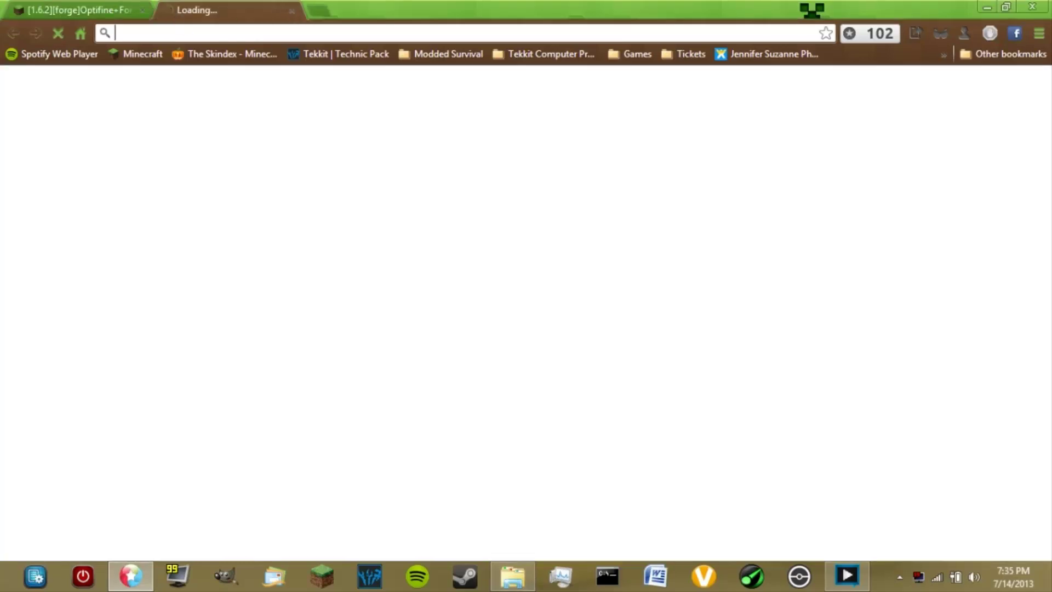
text(files.minecraftforge.net)
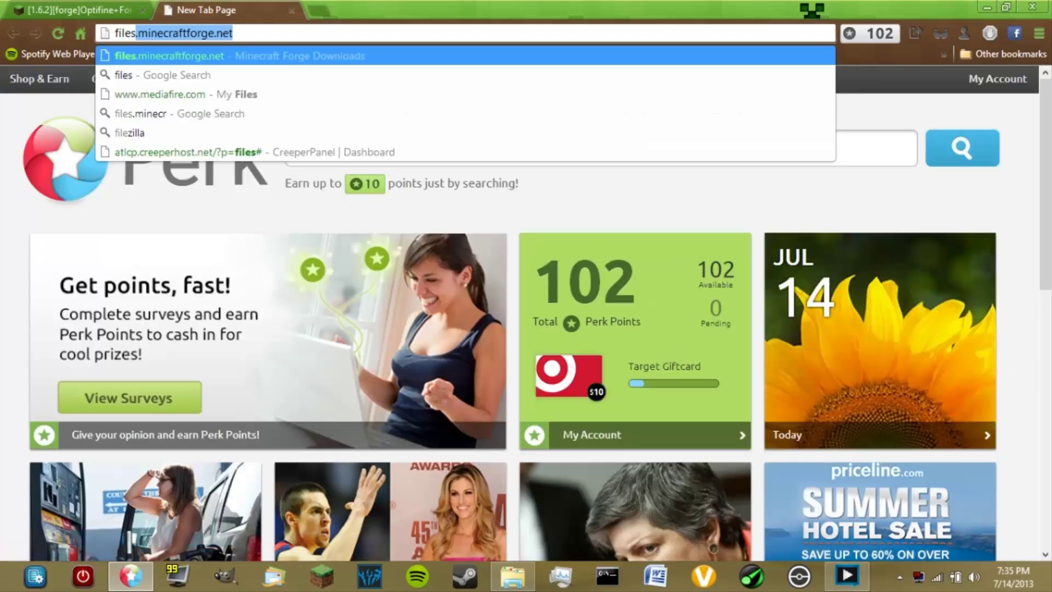
key(Return)
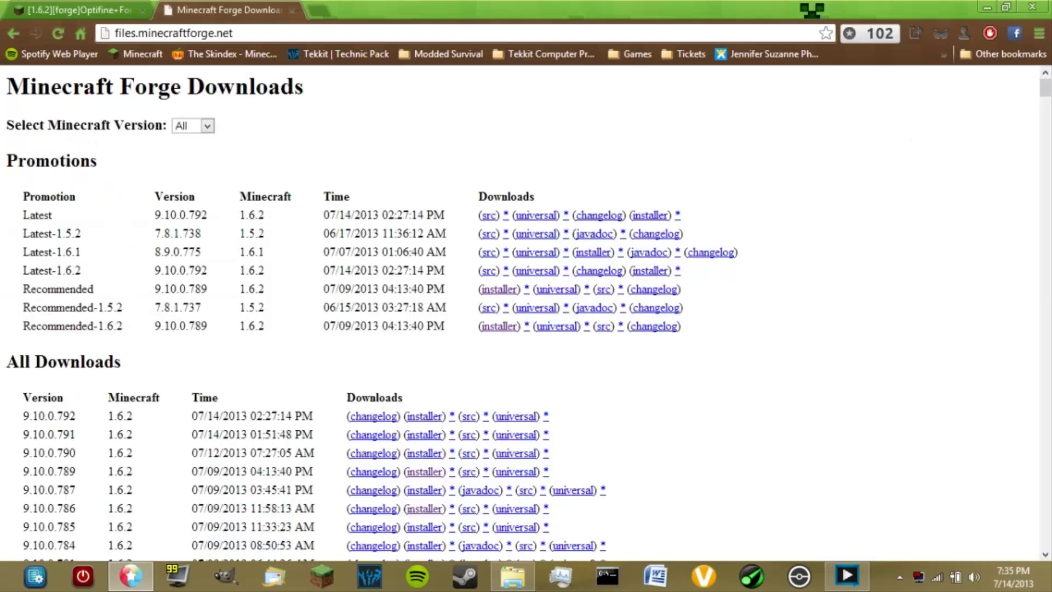
drag(189, 325, 208, 329)
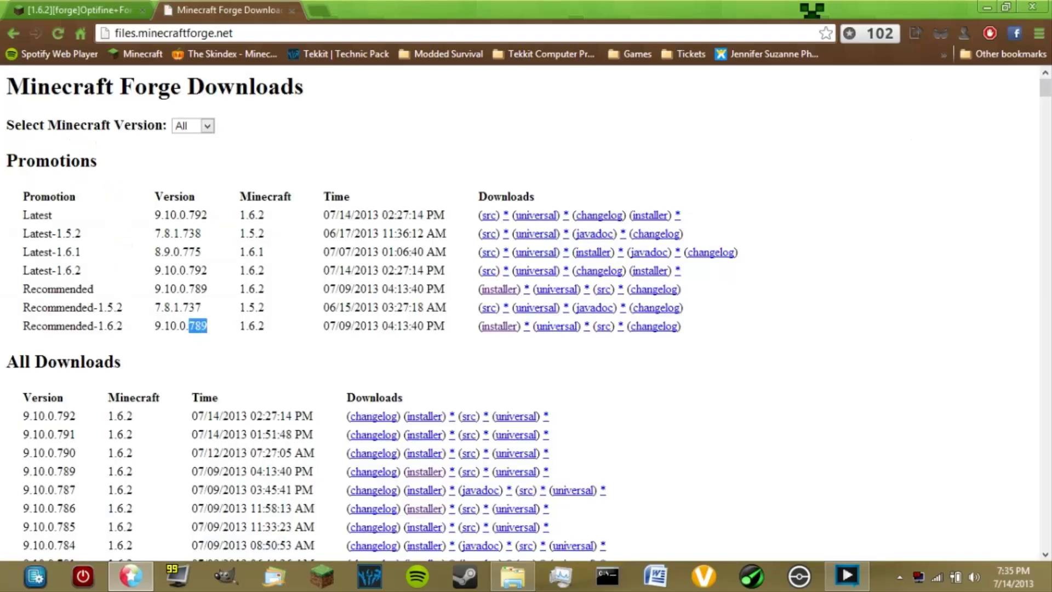
click(208, 329)
click(292, 11)
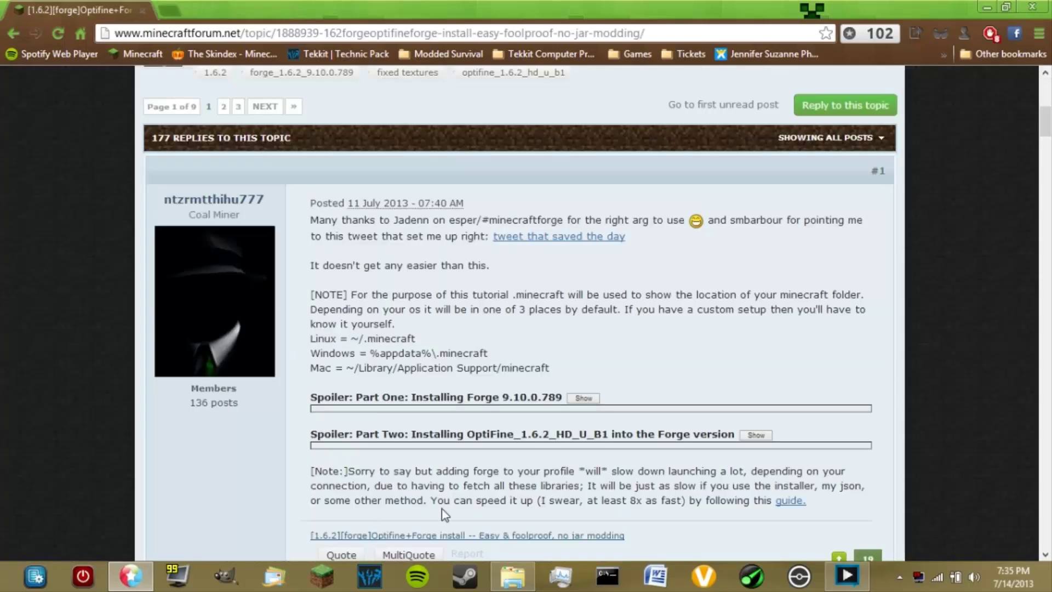
Run the Forge 1.6.2 installer jar from Downloads, install the client, and dismiss the completion message
click(513, 575)
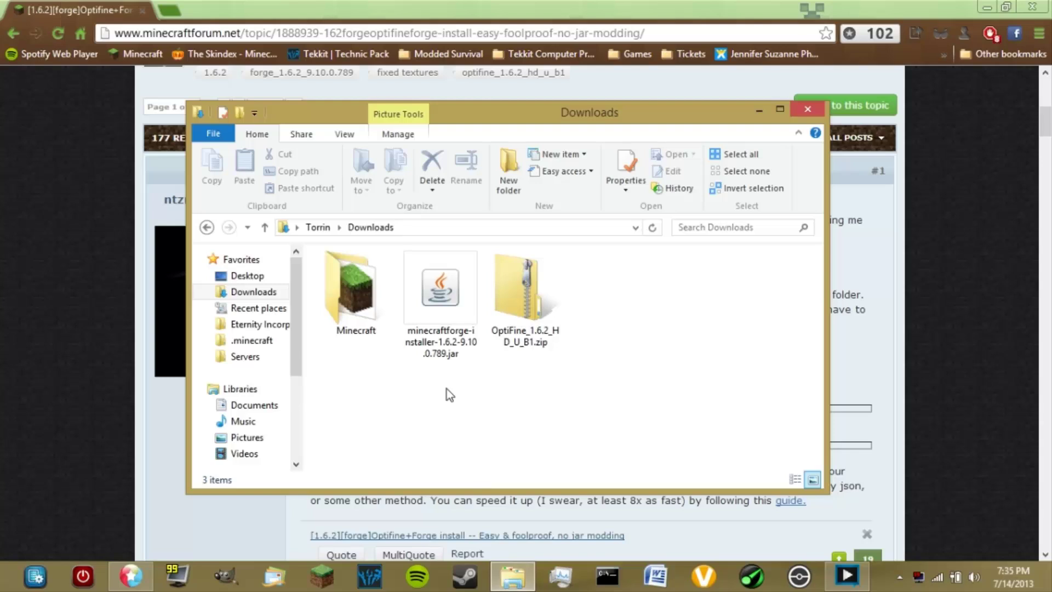
double_click(464, 328)
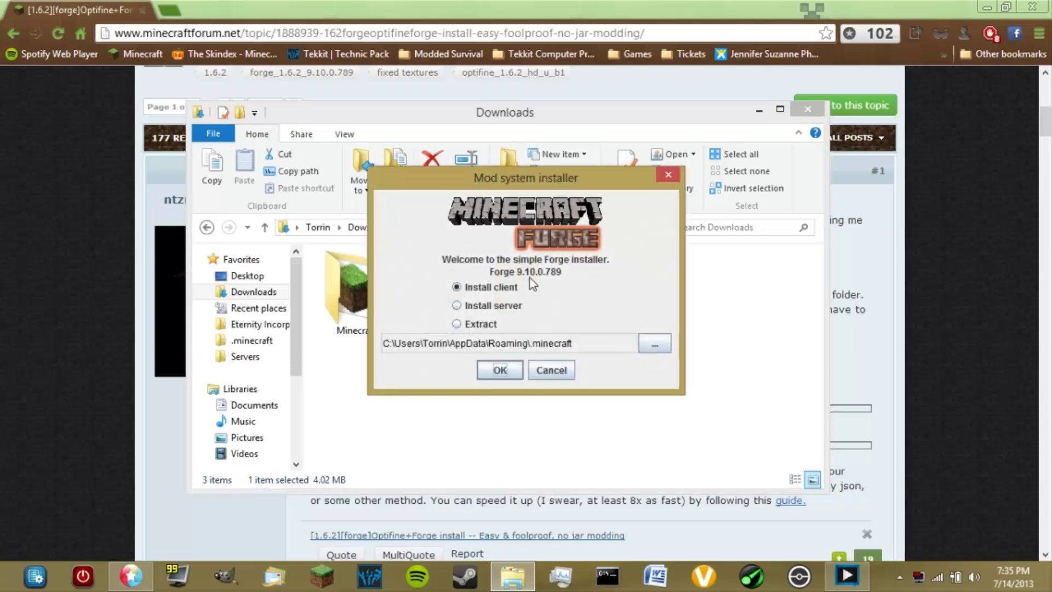
drag(549, 176, 545, 197)
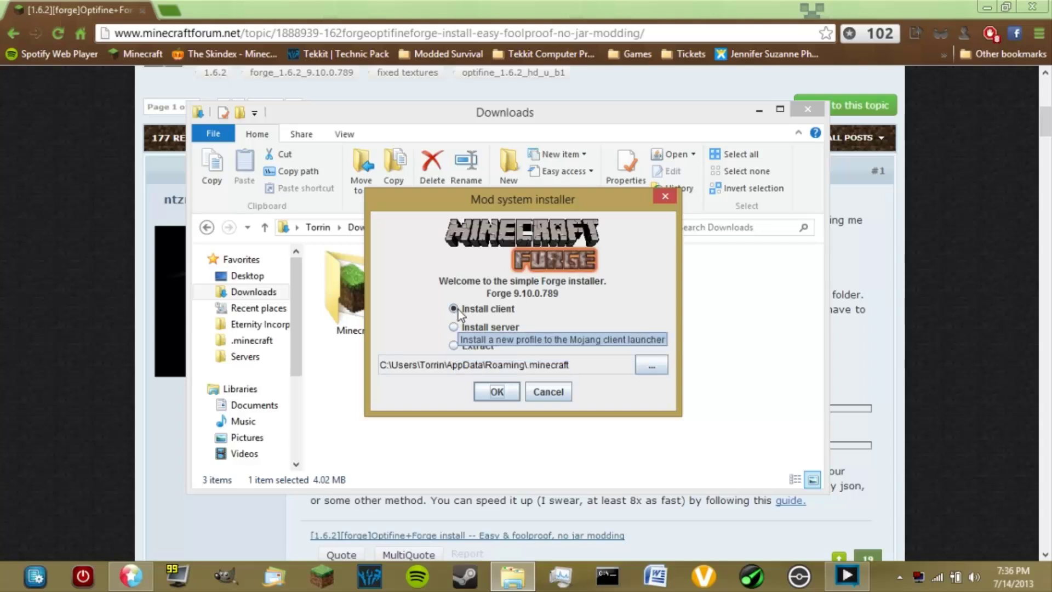
click(492, 393)
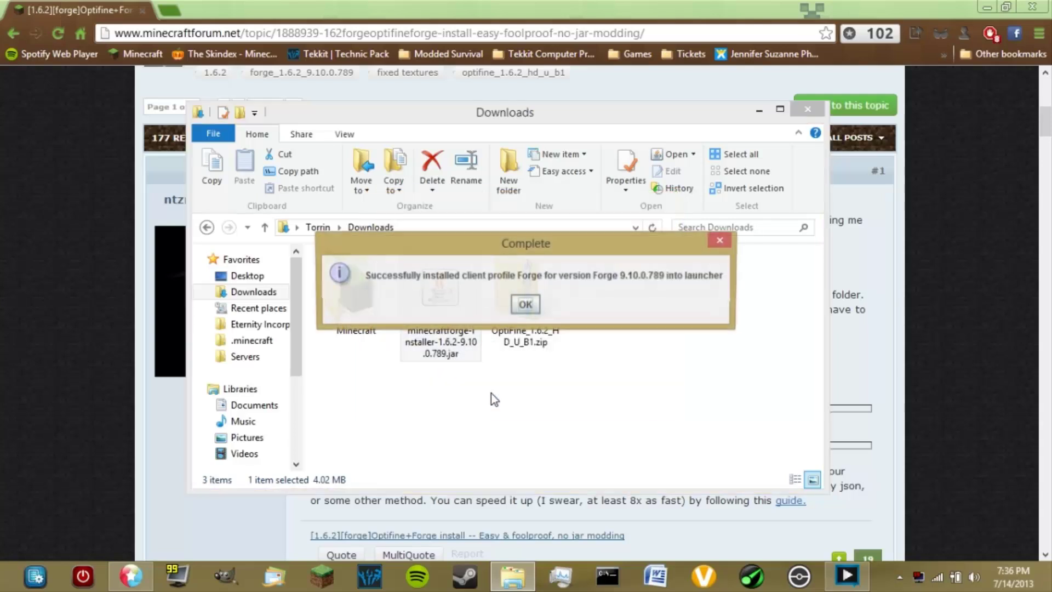
click(524, 306)
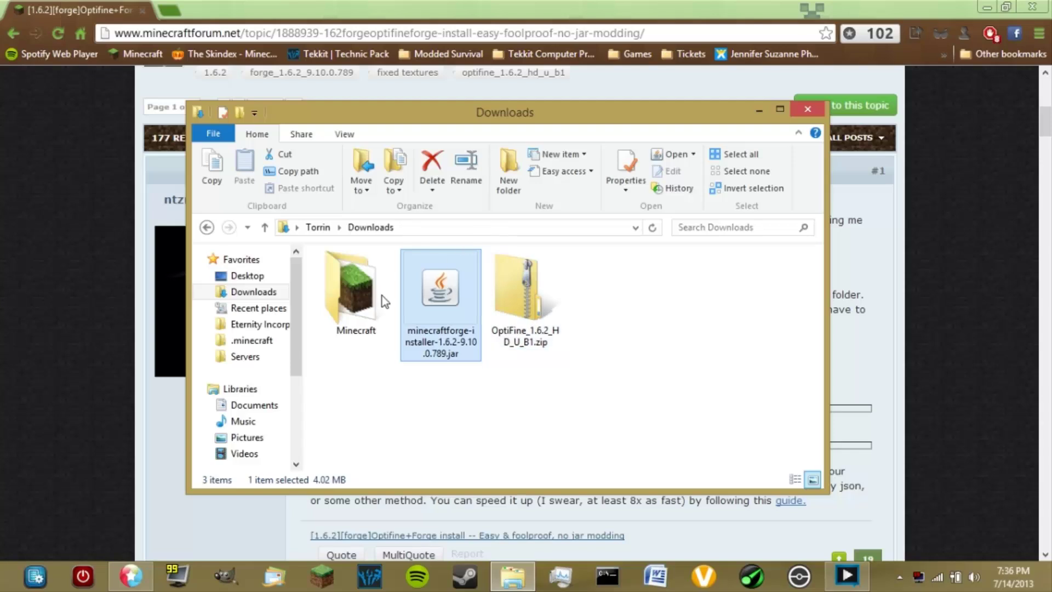
Open the Minecraft launcher and select the Forge profile
click(323, 576)
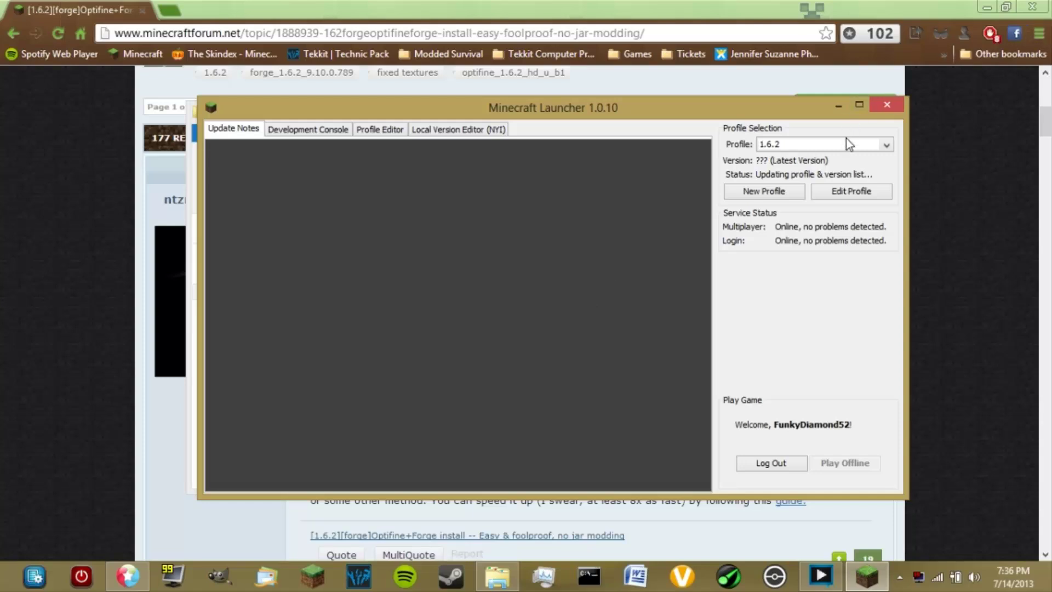
click(888, 144)
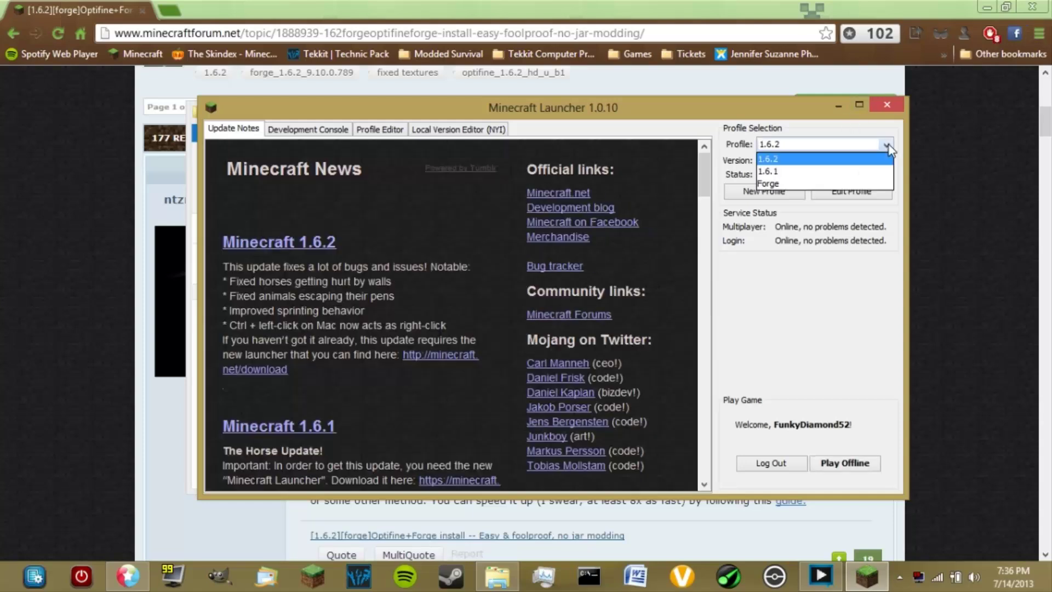
click(787, 183)
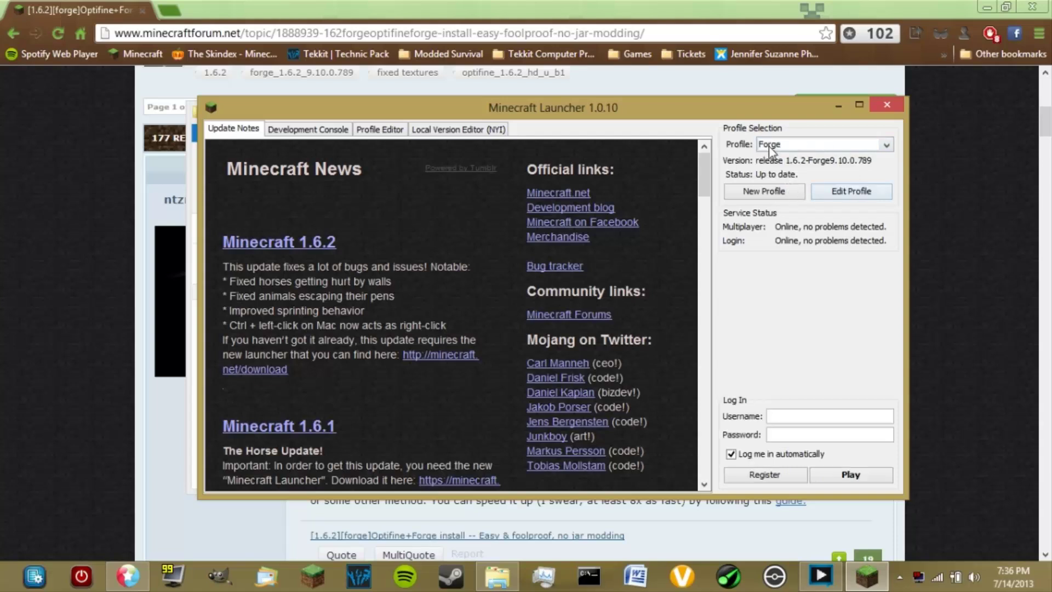
Enter the account username and password, then start the game with Play
click(769, 416)
text(username@gmail.com123456)
key(Tab)
text(password)
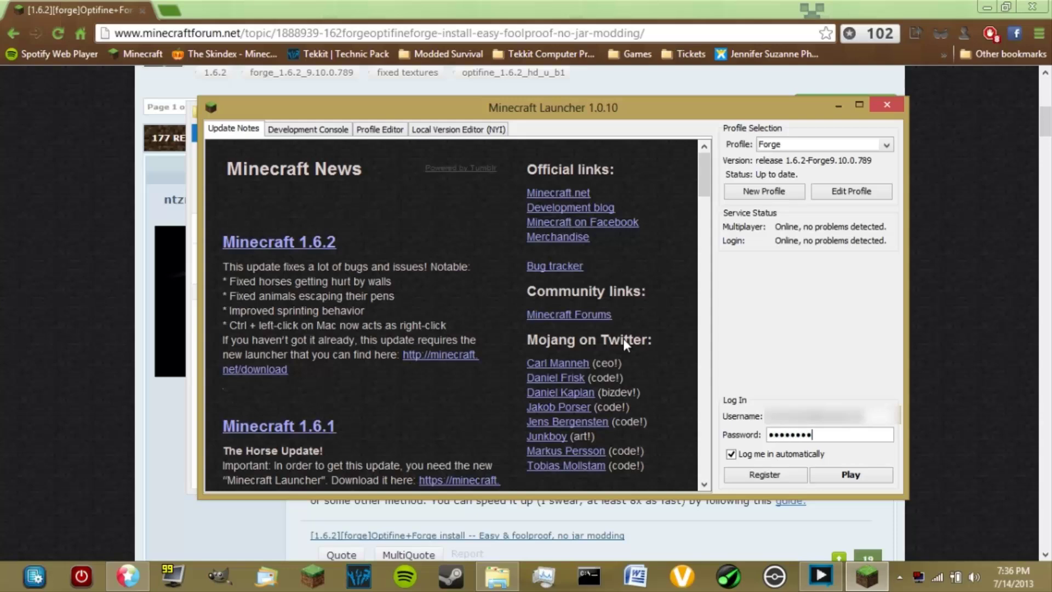
click(850, 476)
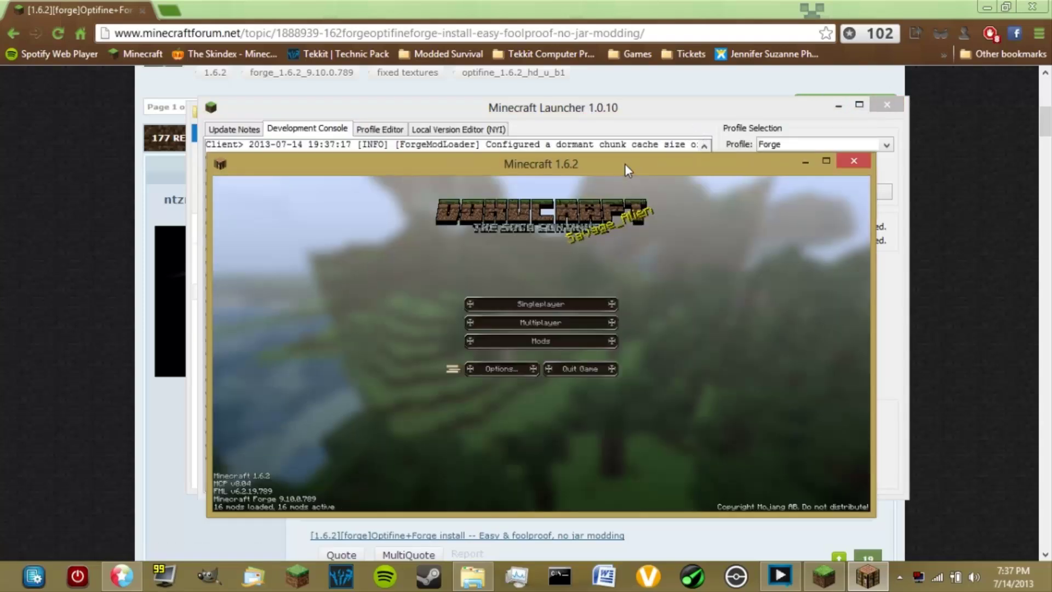
Maximize the game and check Forge Mod Loader and Minecraft Forge in the Mods list
drag(625, 164, 614, 114)
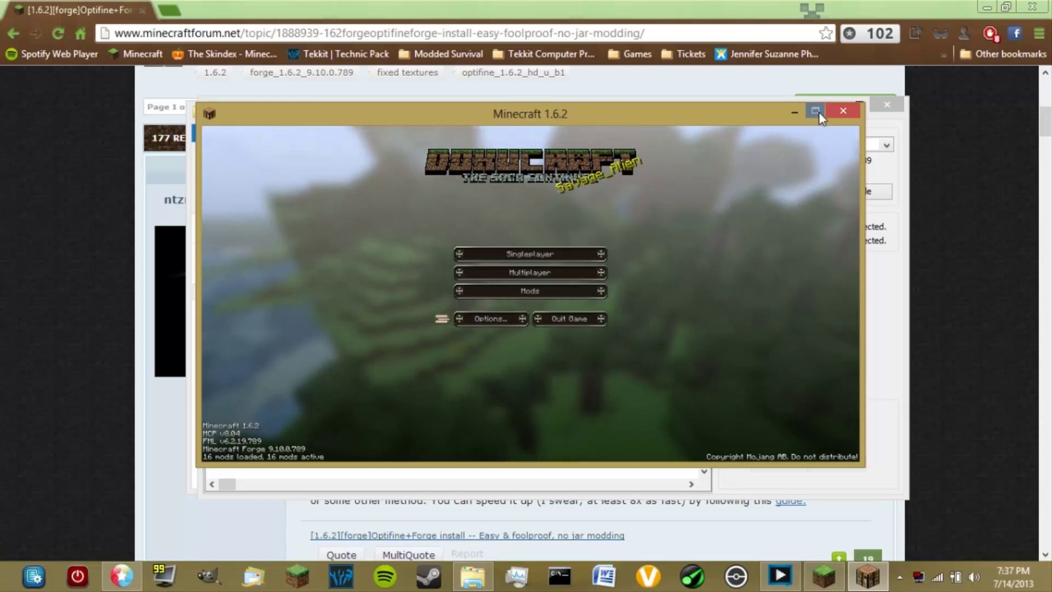
click(815, 112)
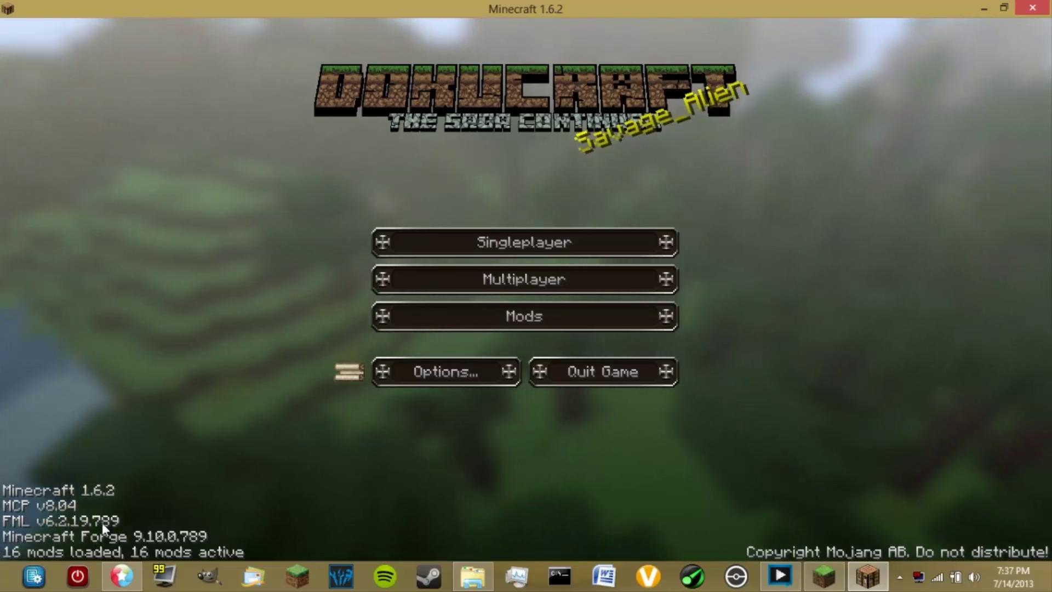
click(420, 318)
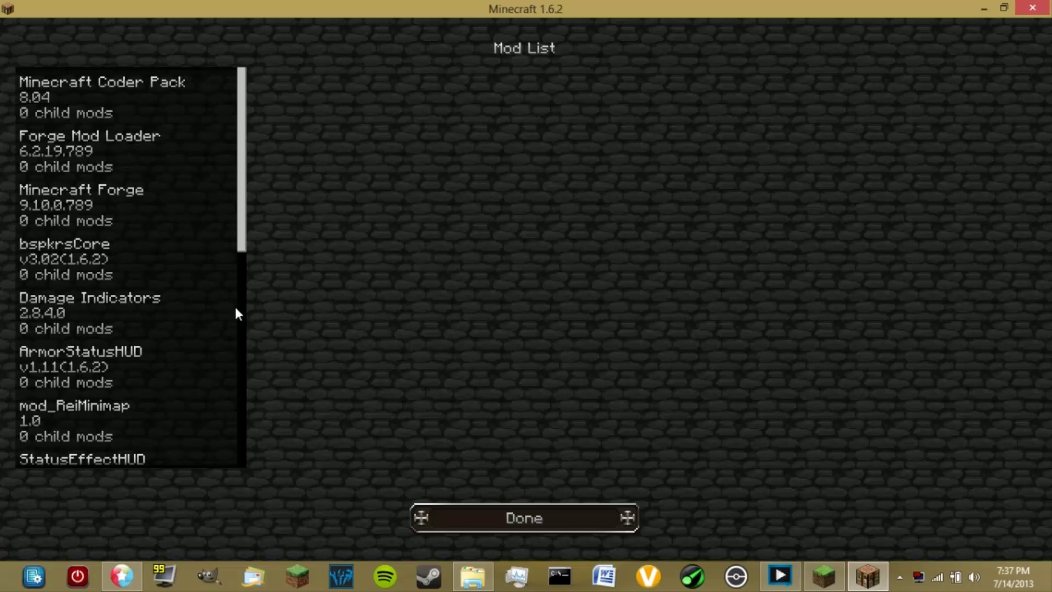
scroll(222, 272, down, 8)
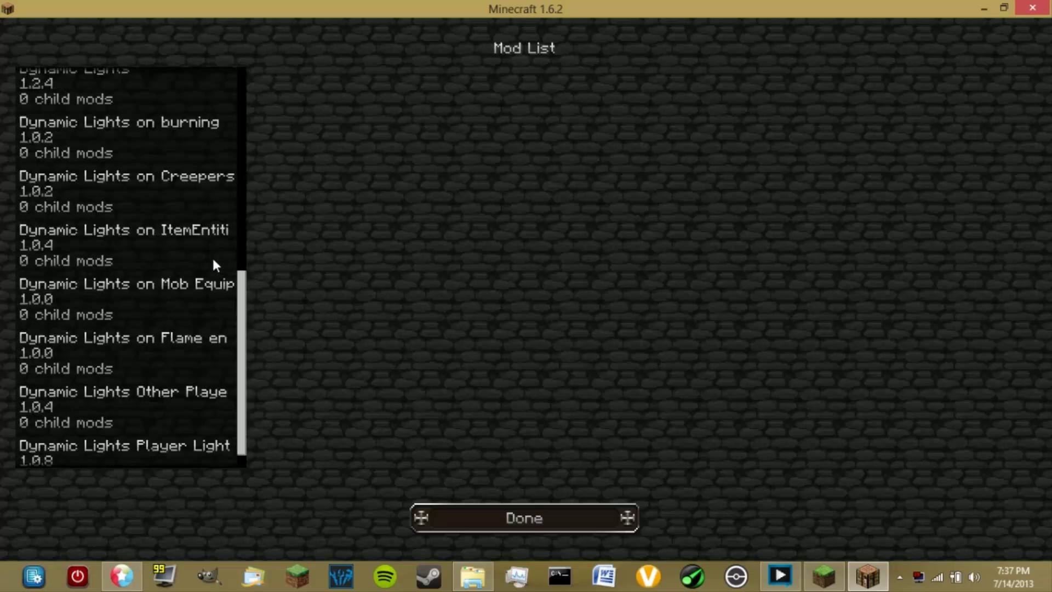
scroll(182, 282, up, 6)
scroll(181, 280, up, 3)
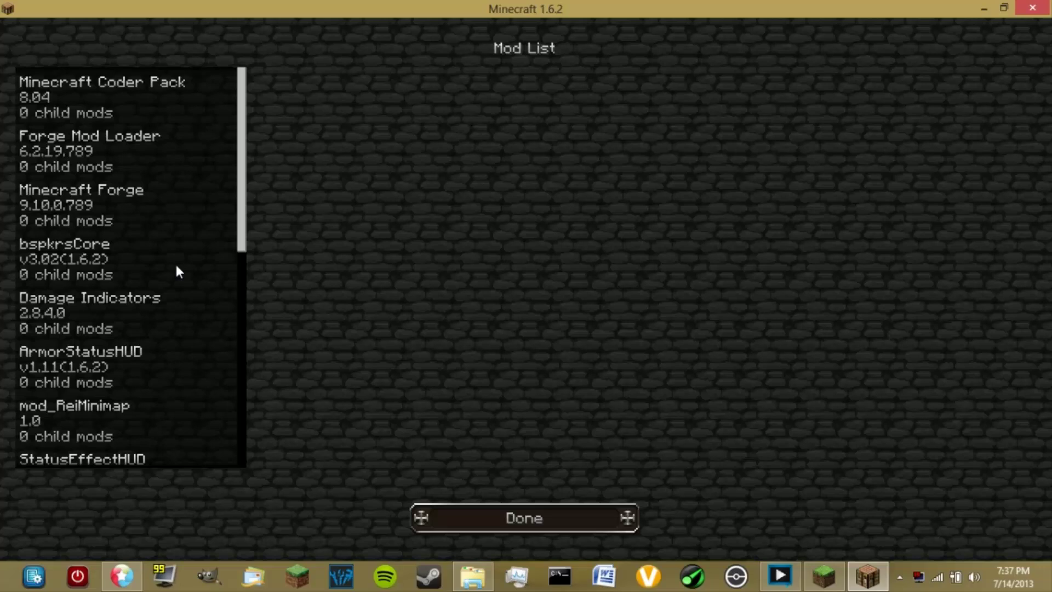
click(122, 107)
click(116, 153)
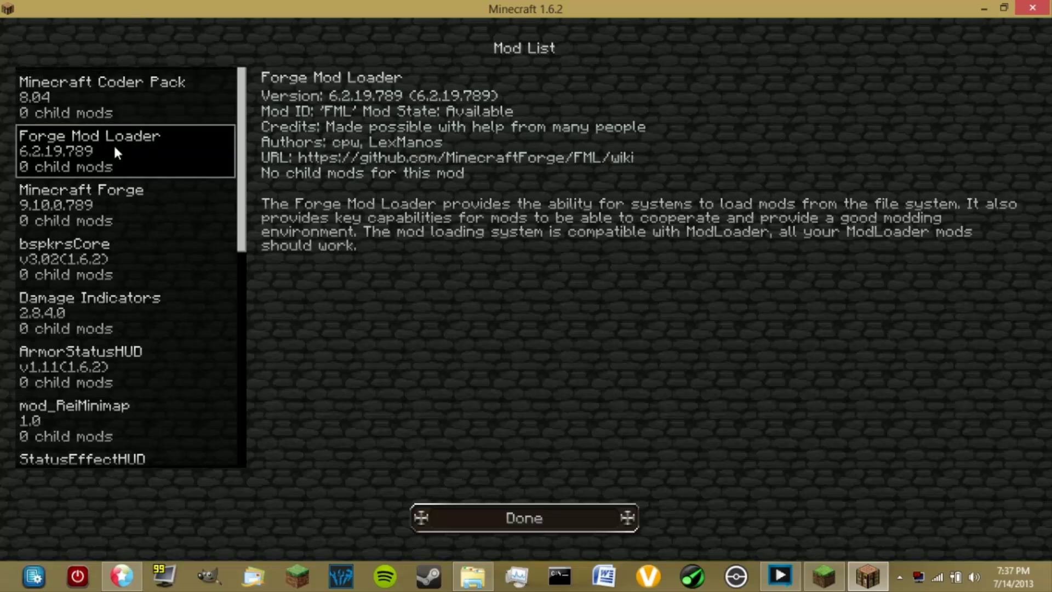
click(186, 222)
Return to the main menu, quit the game, and look over the launcher console log
click(487, 516)
click(580, 368)
drag(616, 108, 586, 92)
drag(395, 239, 544, 378)
Close the launcher and browse via %appdata% to the .minecraft\versions folder
click(544, 425)
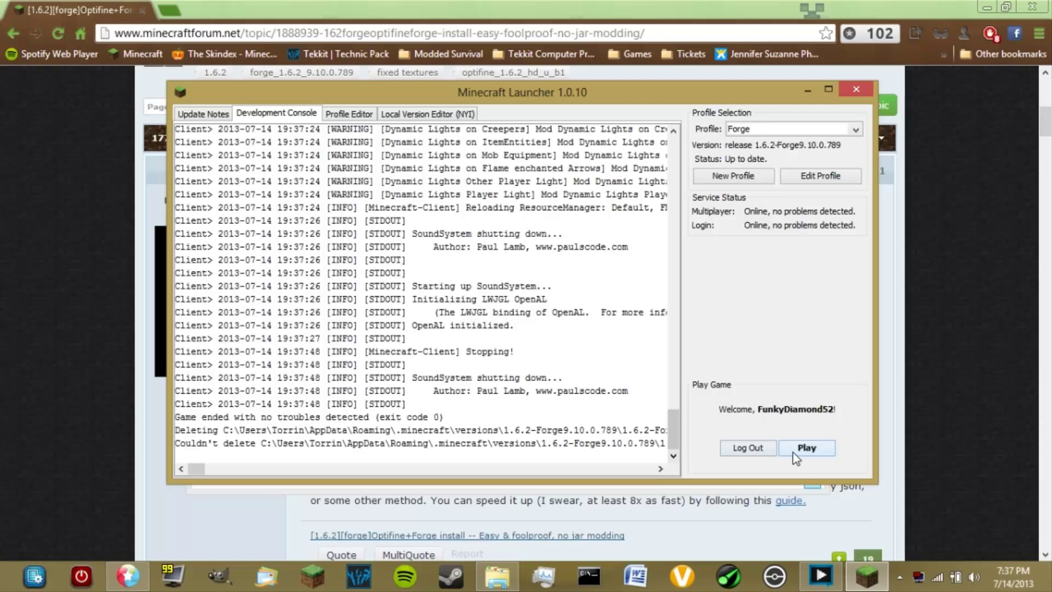
click(854, 93)
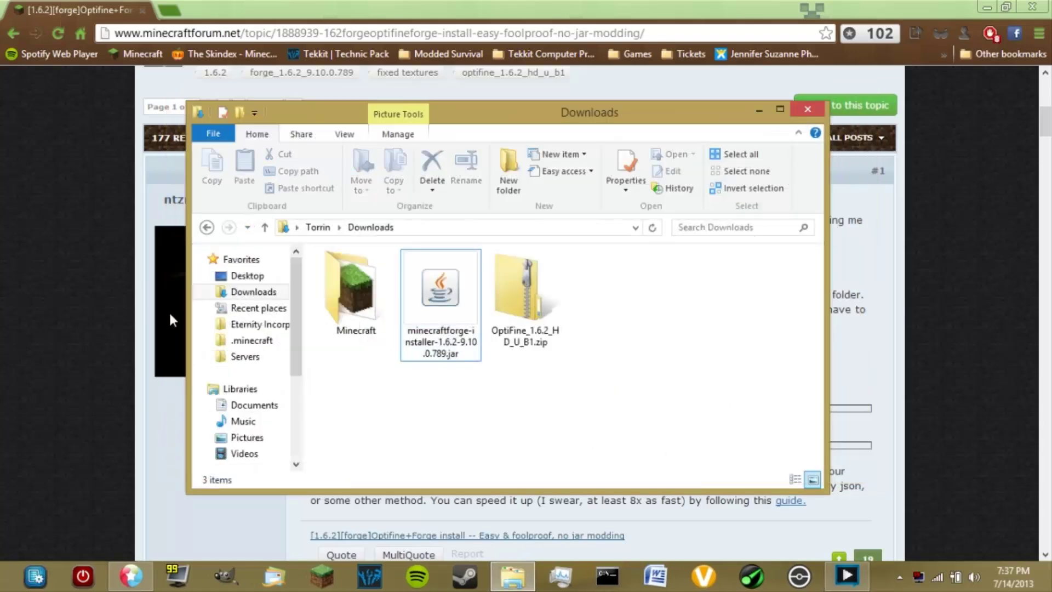
click(420, 226)
text(%appdata%)
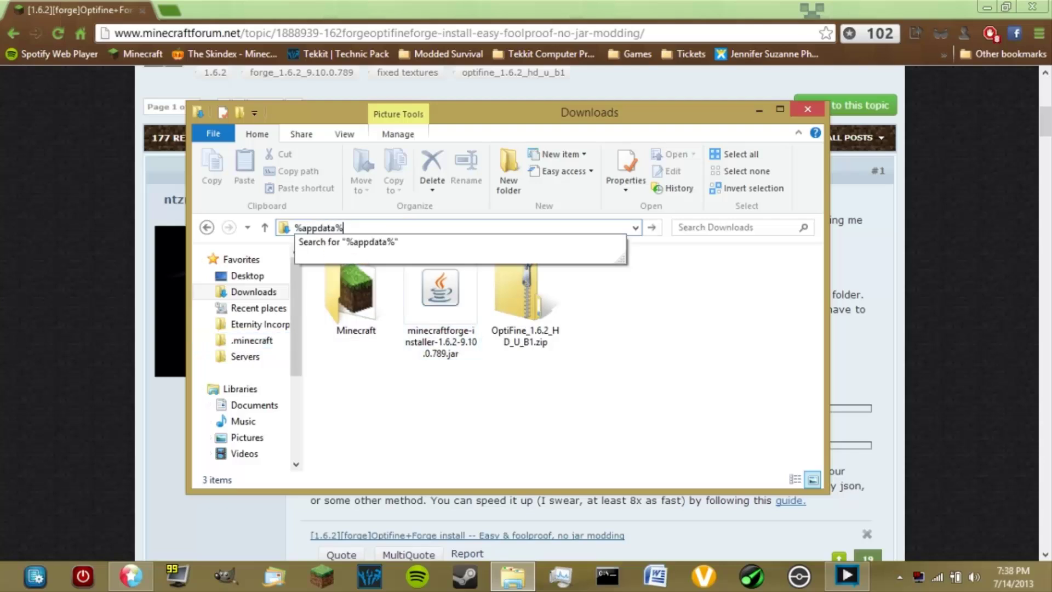
key(Return)
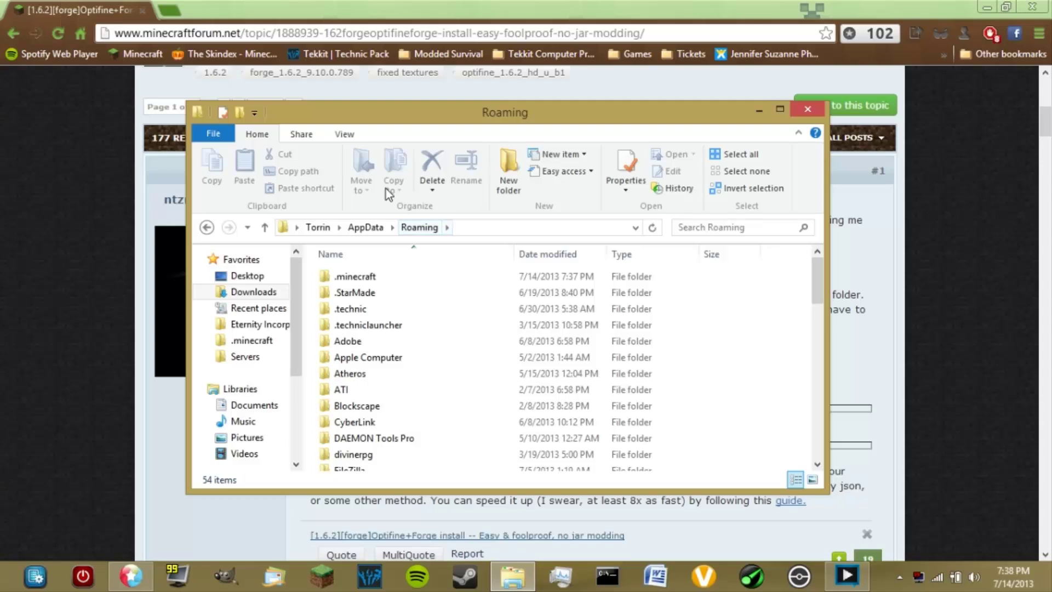
double_click(400, 273)
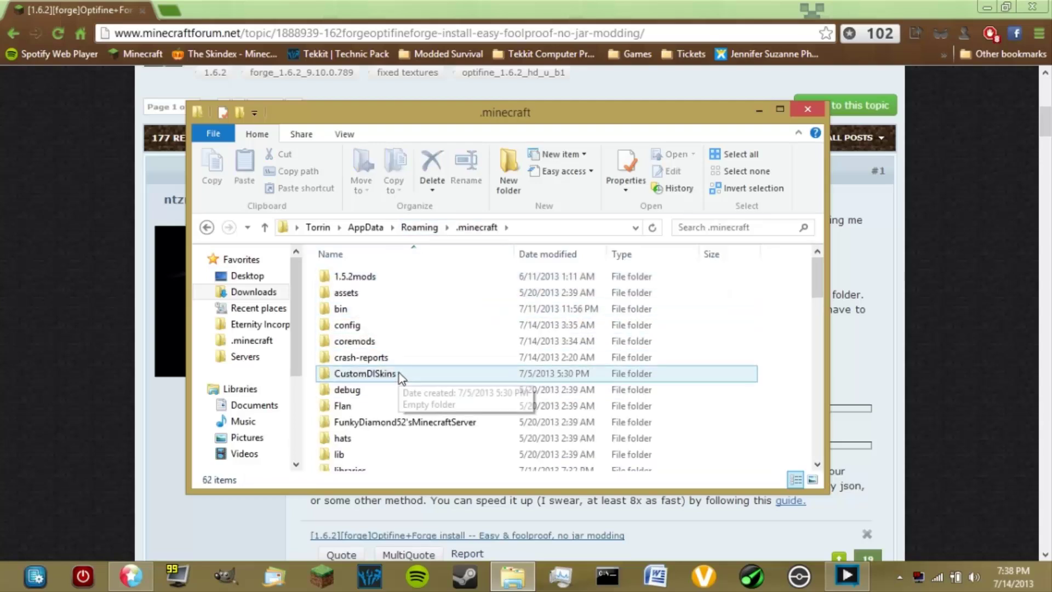
scroll(397, 397, down, 7)
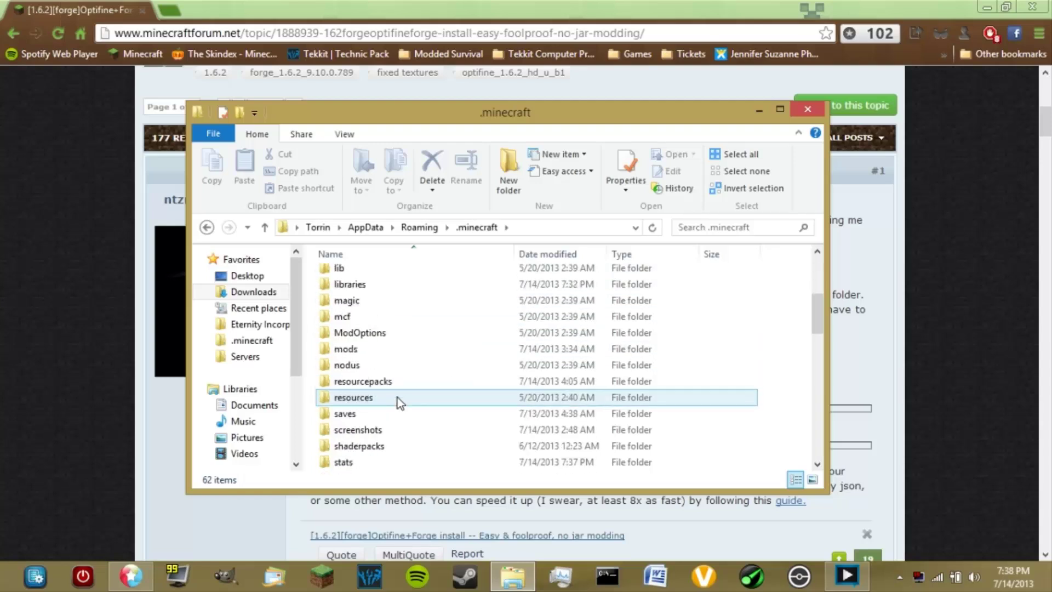
click(401, 414)
double_click(401, 416)
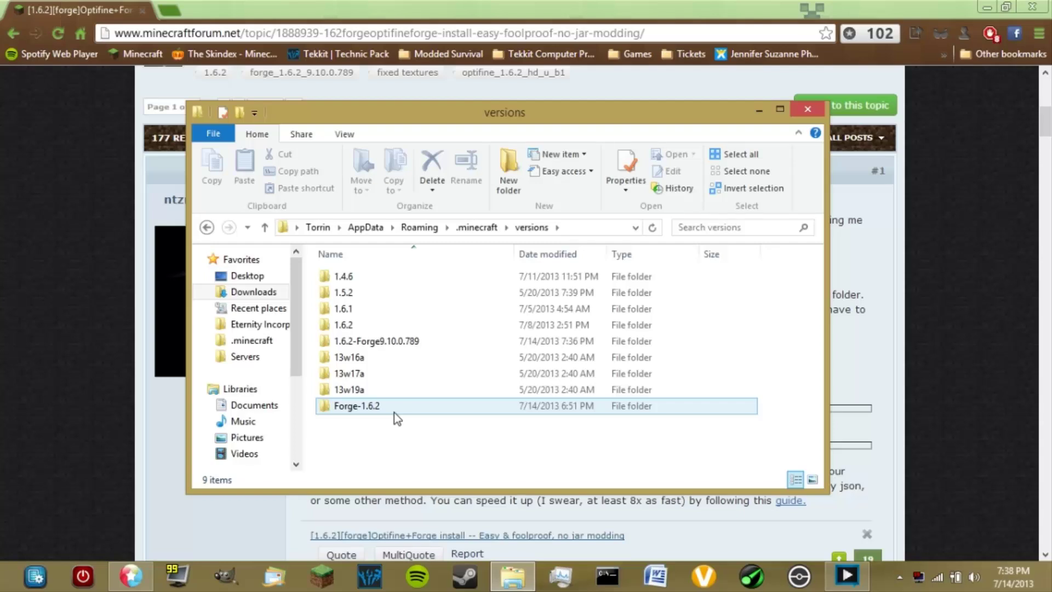
Delete the old Forge-1.6.2 folder from versions
right_click(382, 405)
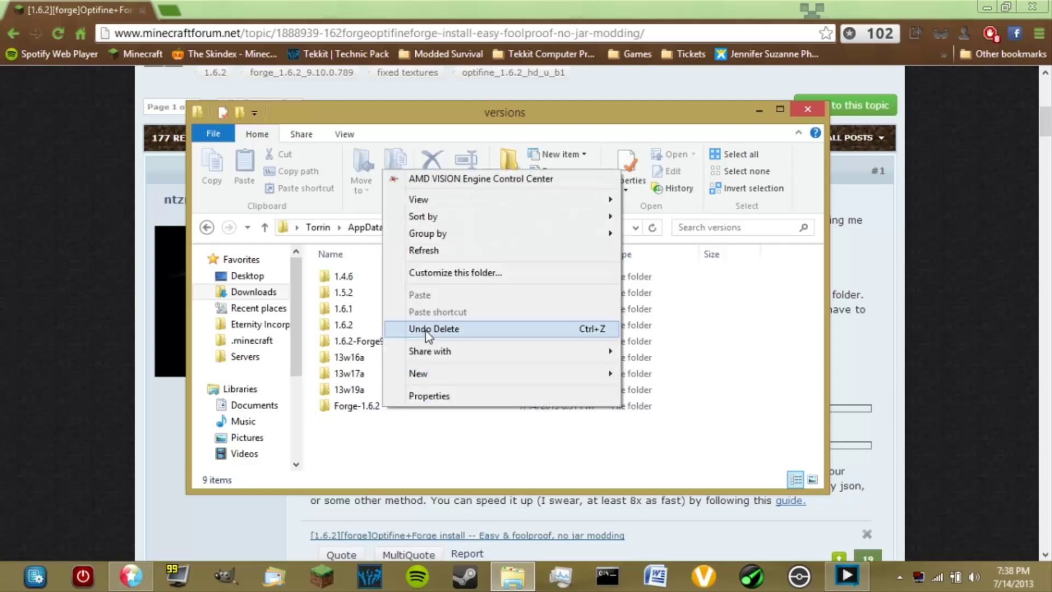
click(376, 412)
right_click(376, 412)
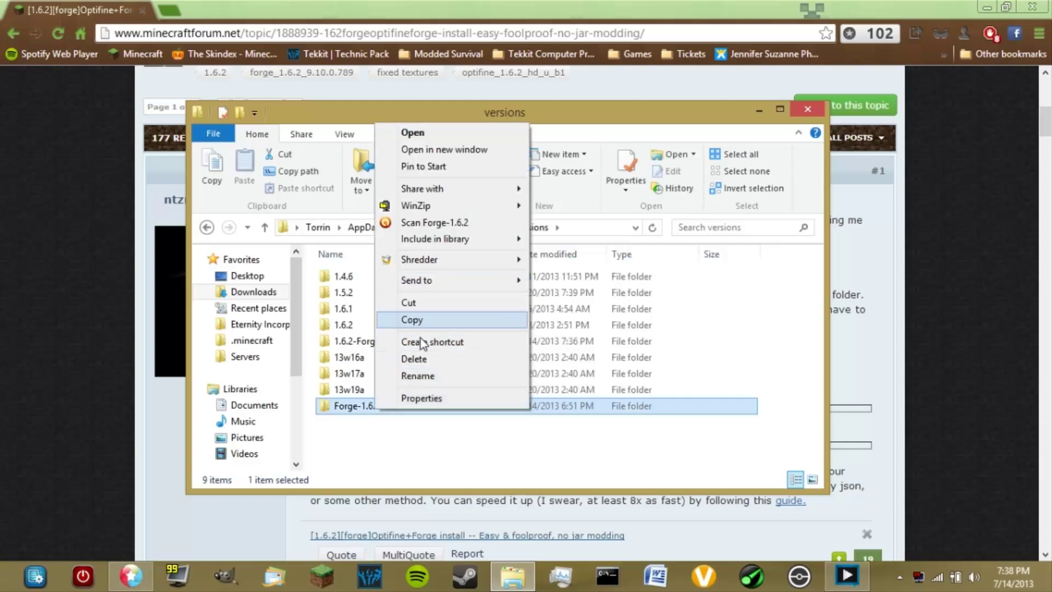
click(423, 363)
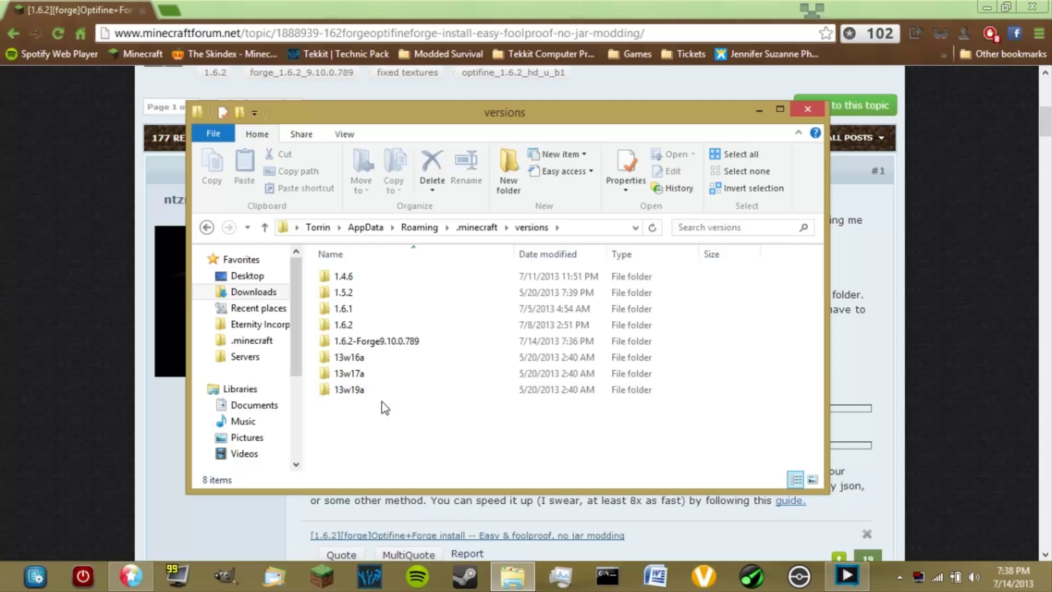
Create a new empty folder in versions named Forge-1.6.2
right_click(377, 429)
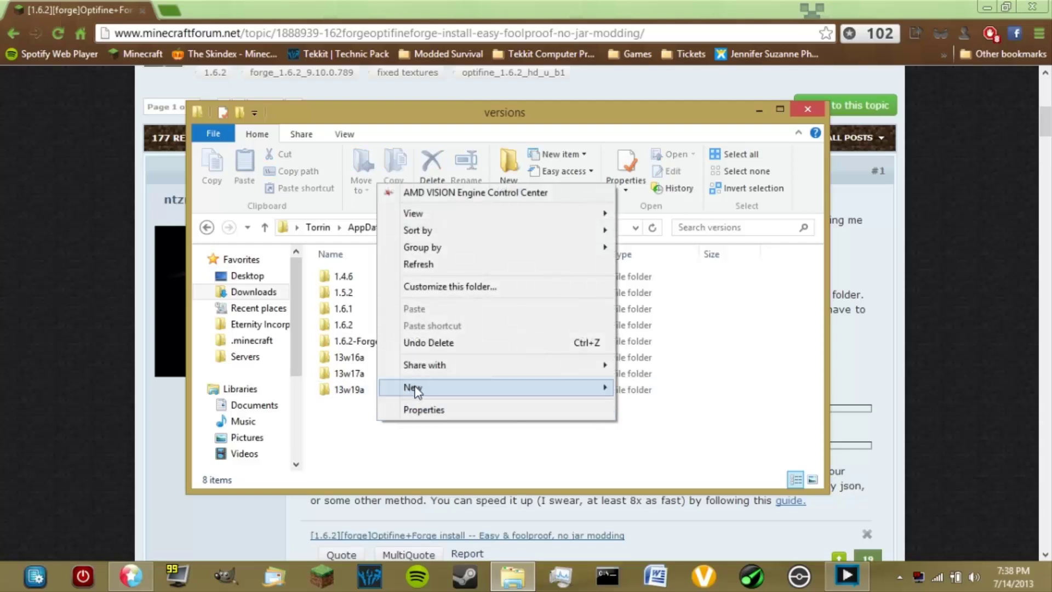
mouse_move(588, 389)
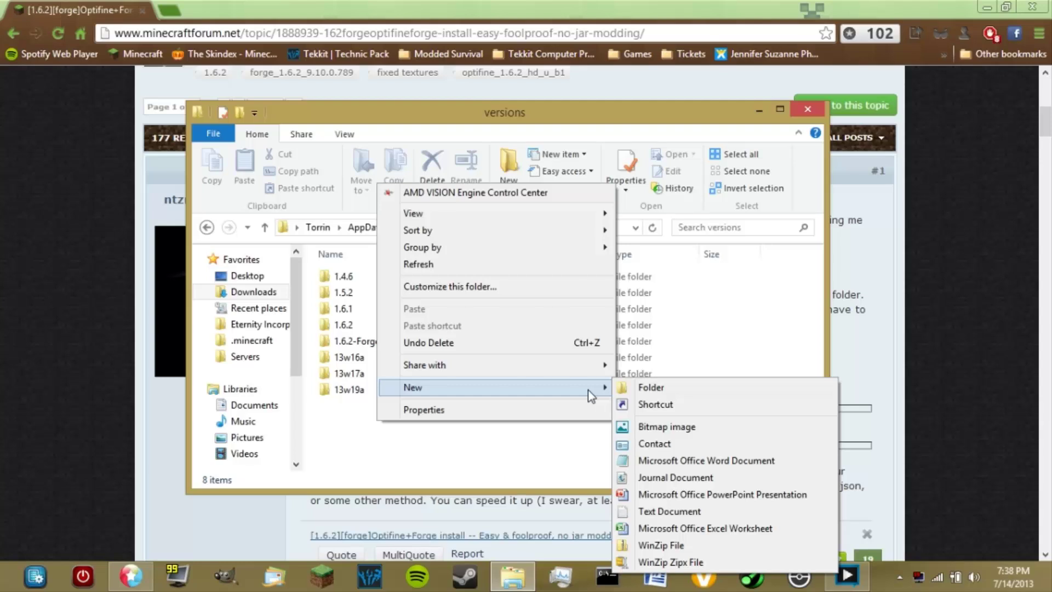
click(629, 386)
text(Forge-)
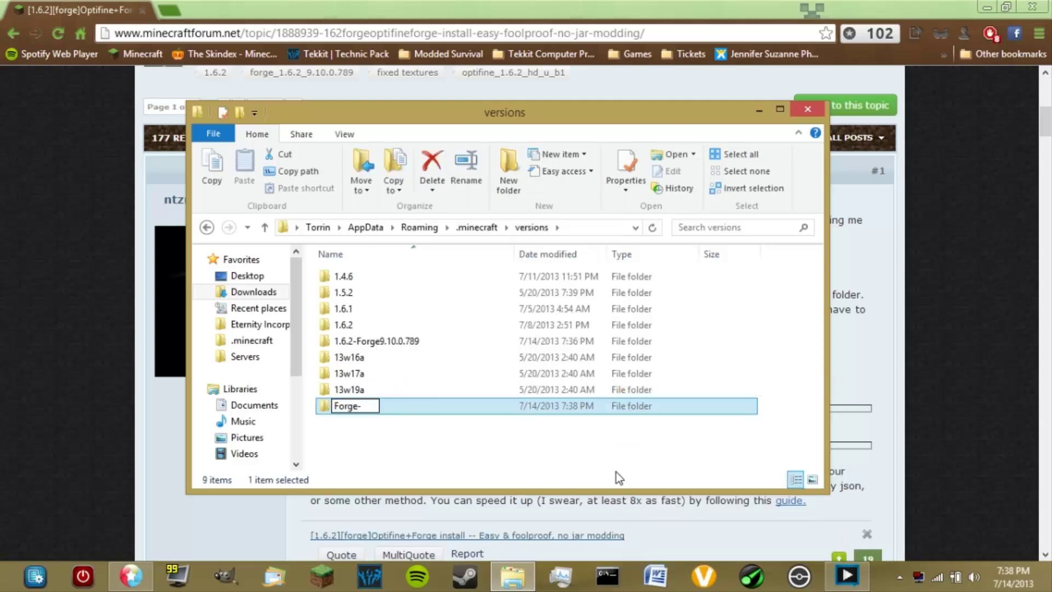
text(1.6.2)
key(Return)
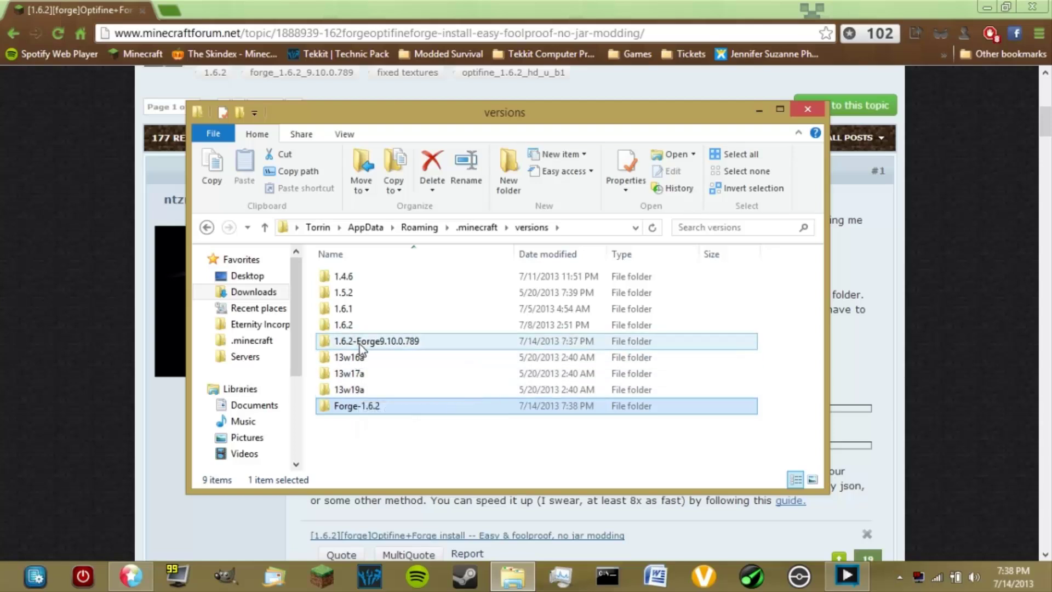
mouse_move(407, 355)
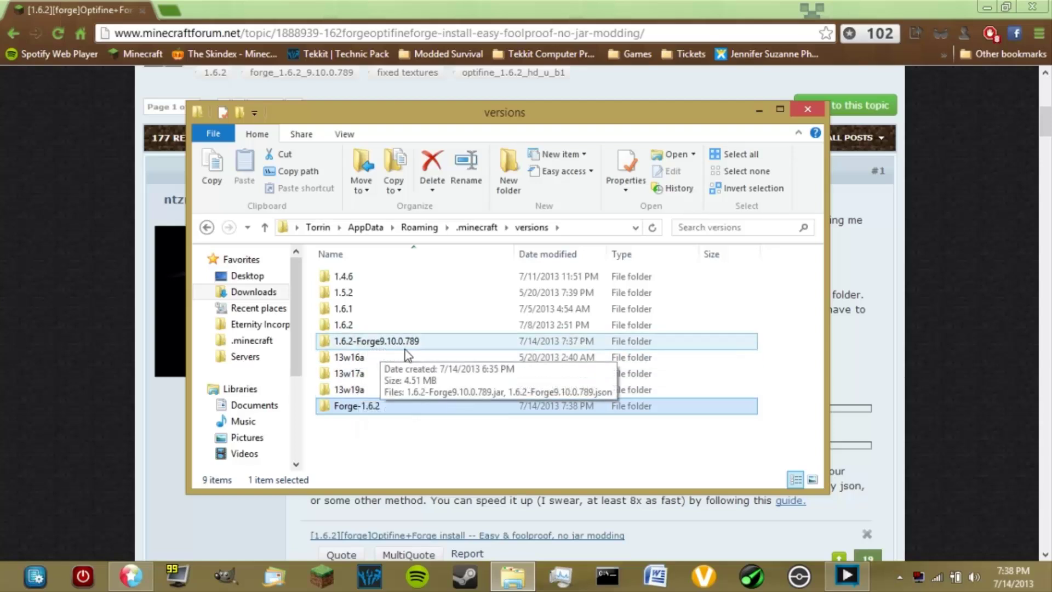
Copy 1.6.2-Forge9.10.0.789.jar and .json from their folder and paste them into Forge-1.6.2
double_click(338, 341)
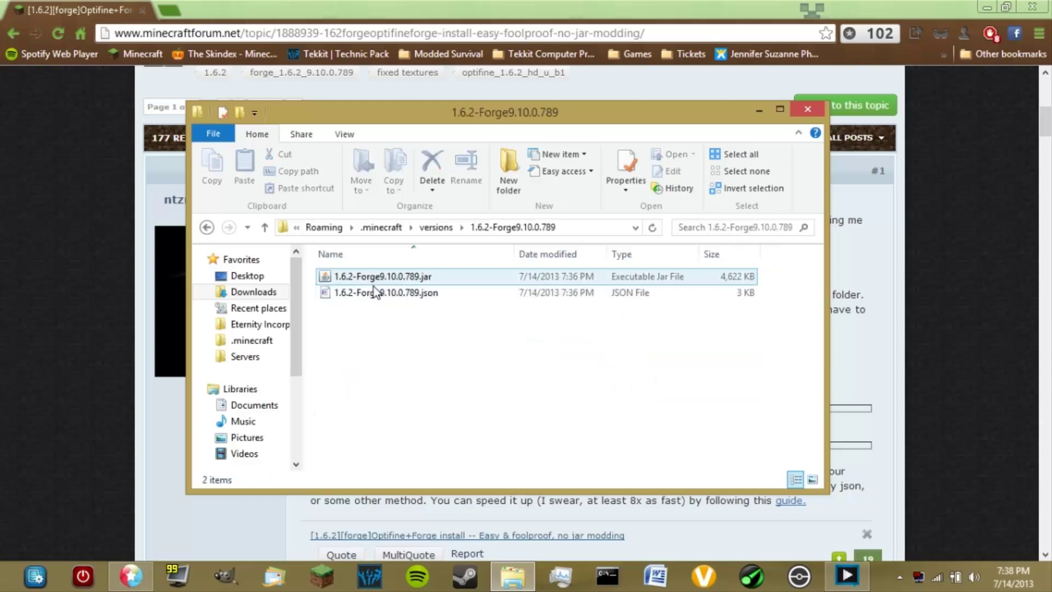
click(364, 293)
right_click(365, 293)
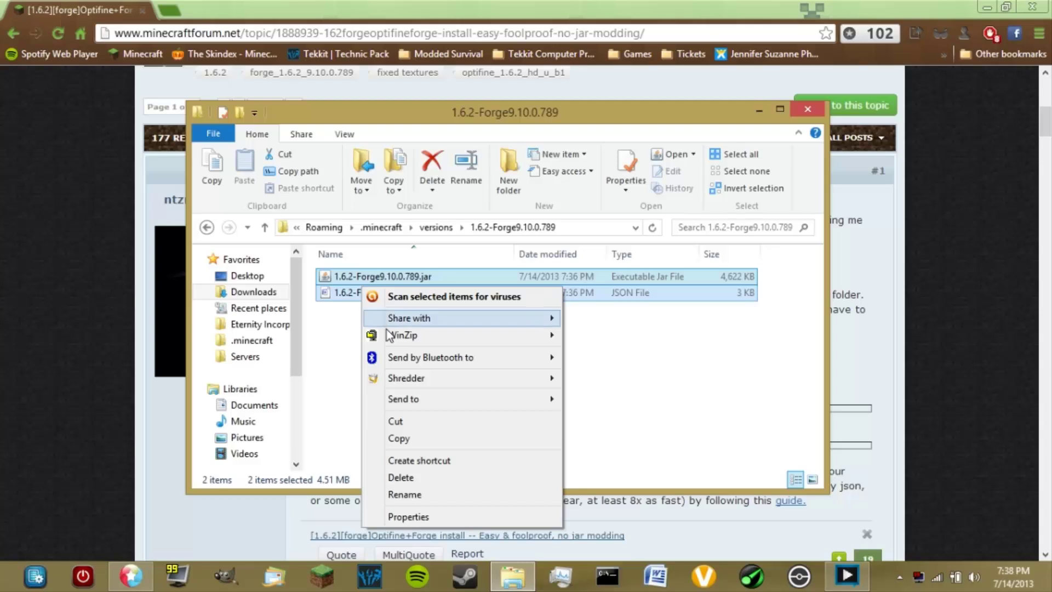
click(422, 436)
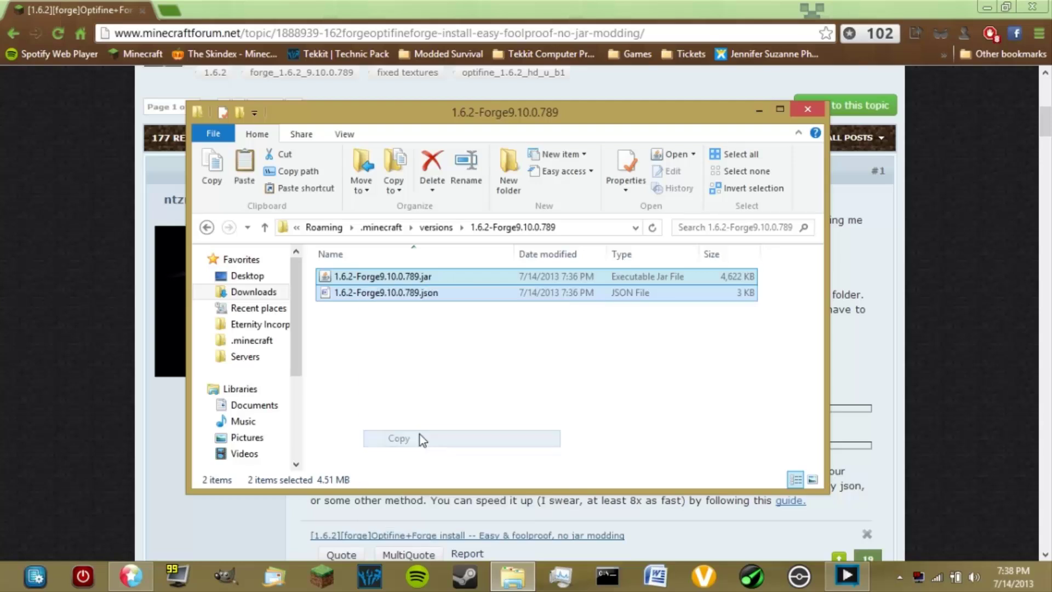
click(432, 229)
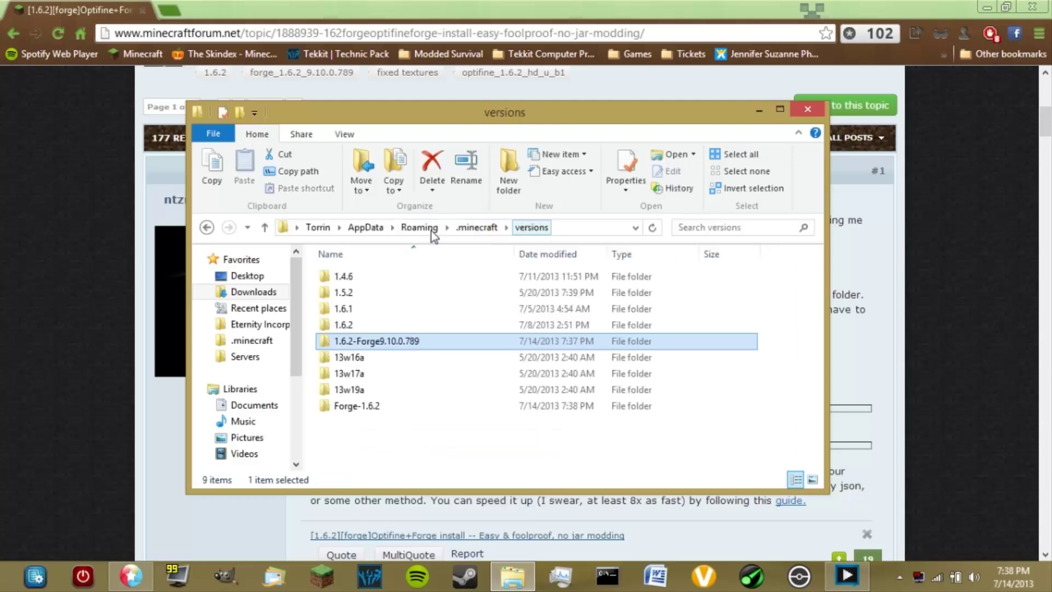
double_click(380, 408)
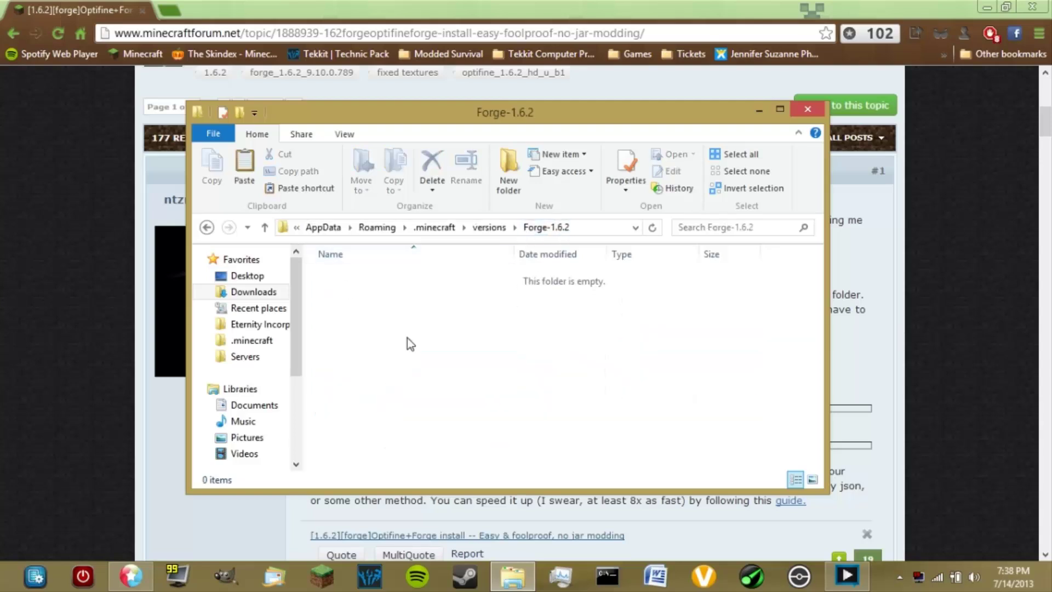
right_click(407, 338)
click(444, 224)
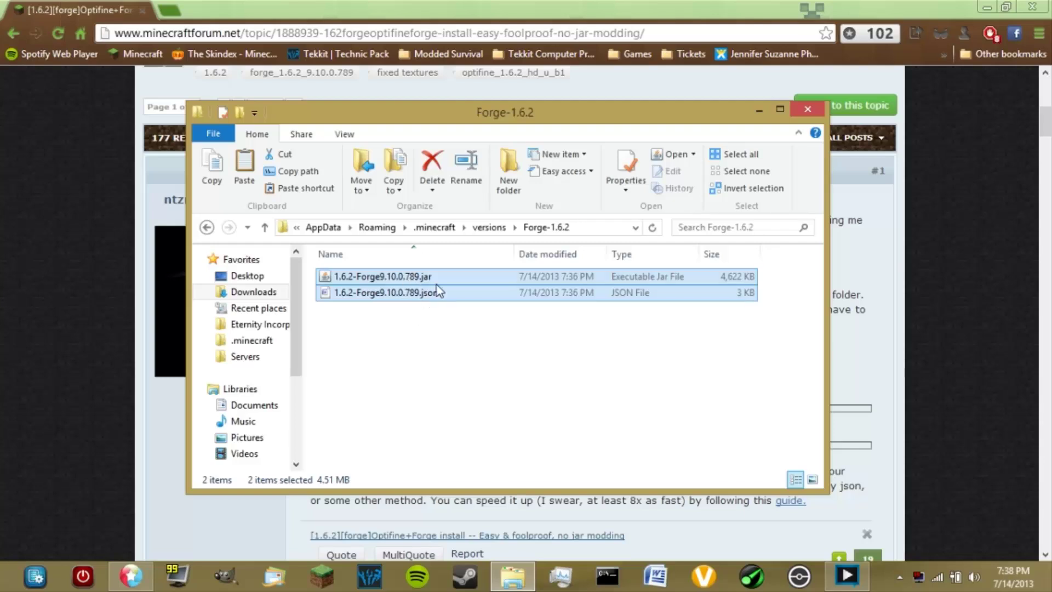
Rename both pasted files to Forge-1.6.2, giving Forge-1.6.2.jar and Forge-1.6.2.json
right_click(389, 280)
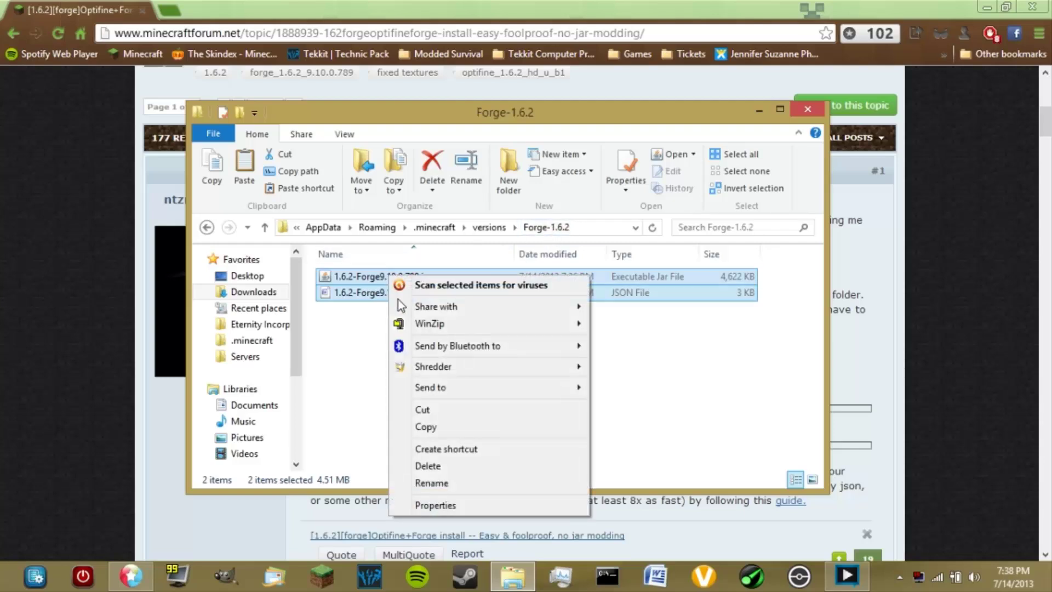
click(445, 485)
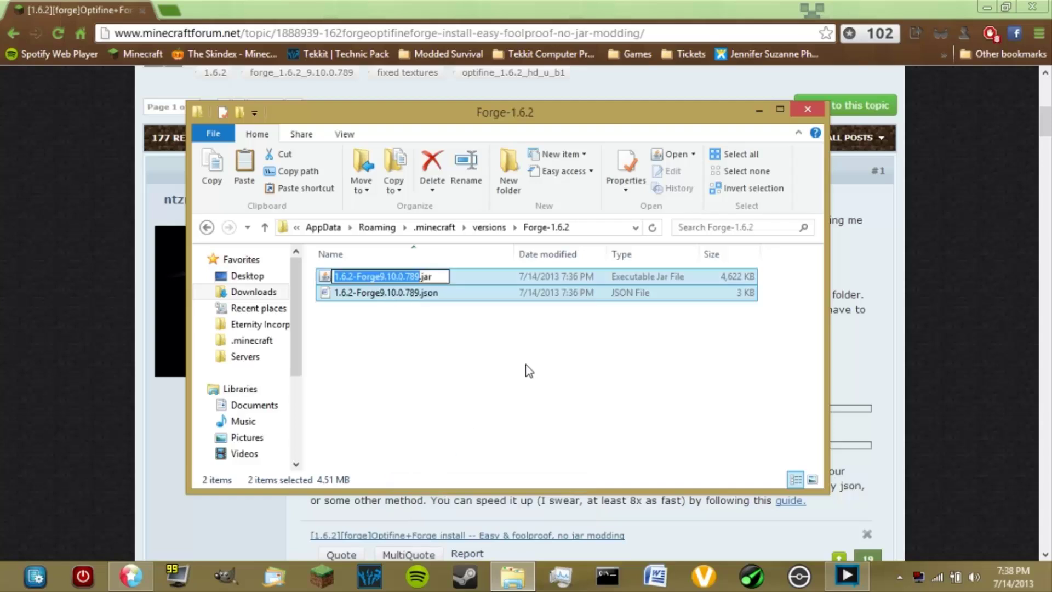
text(Forge)
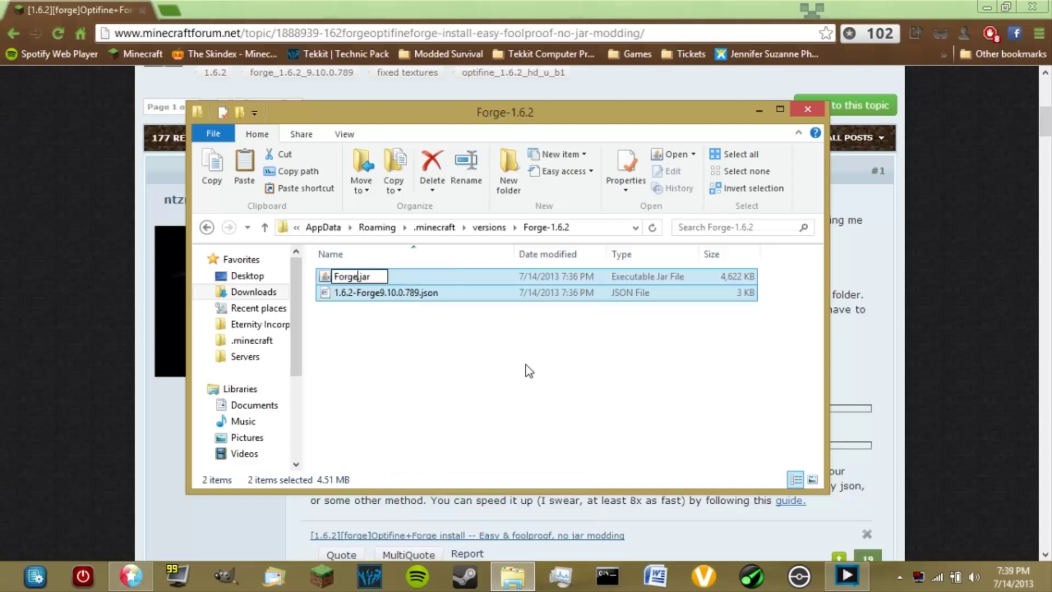
text(-1.6.2)
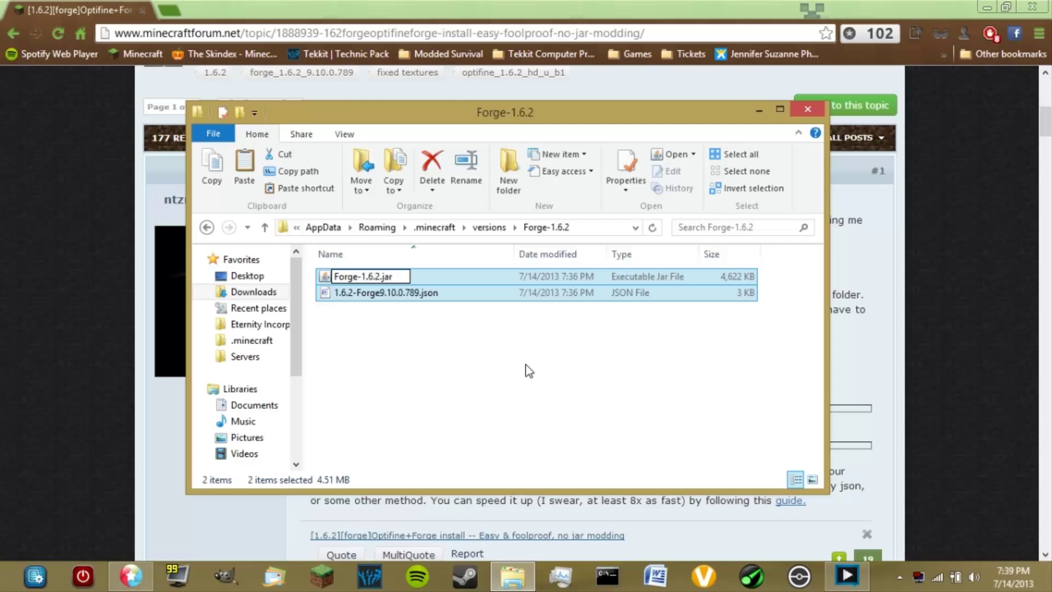
key(Return)
click(442, 330)
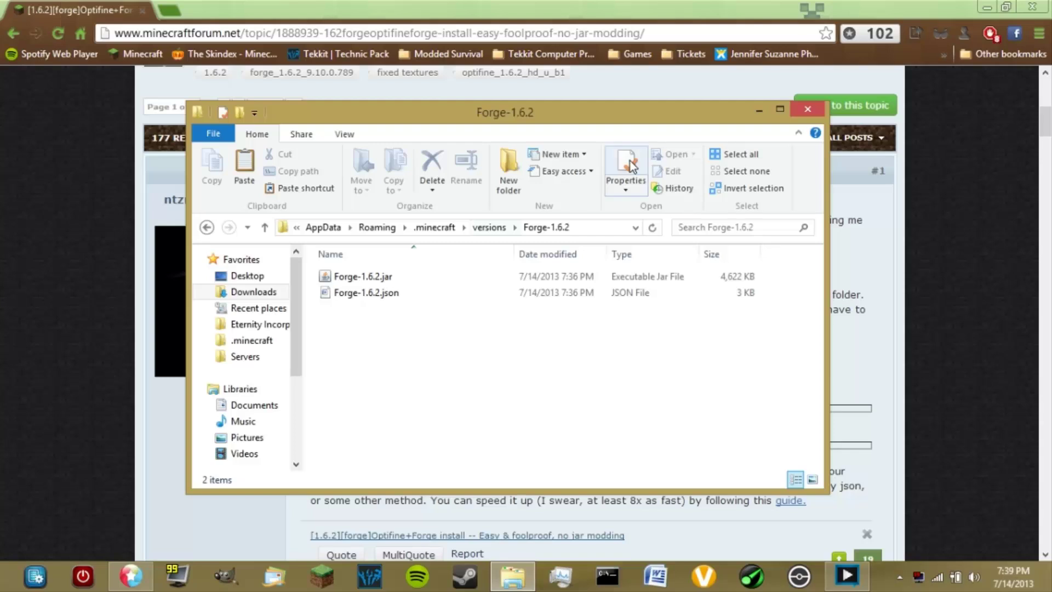
Select Forge-1.6.2.json and bring up its context menu
right_click(403, 290)
click(386, 296)
right_click(385, 292)
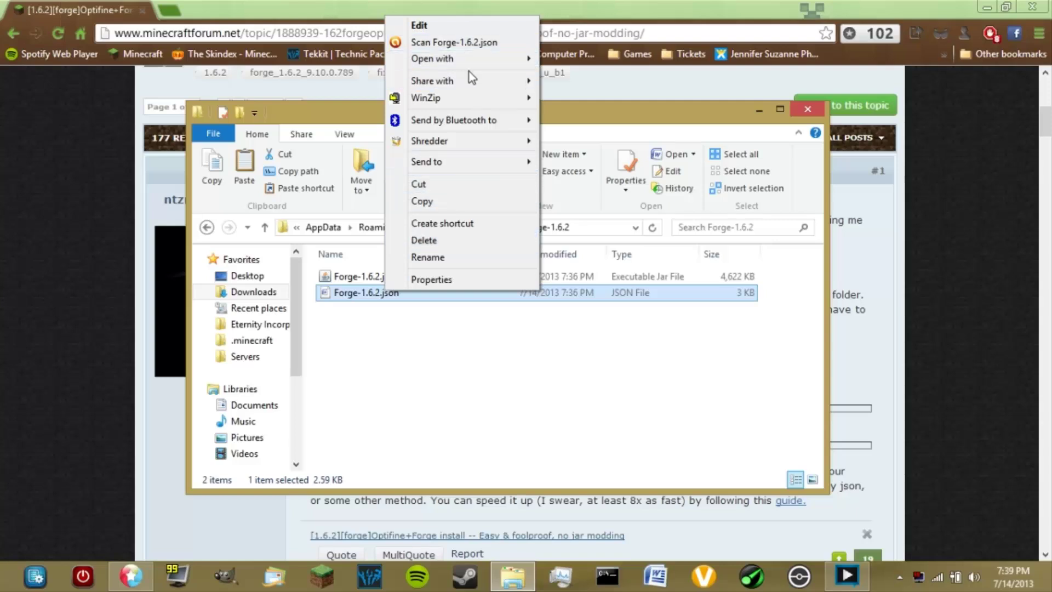
Replace the id value in Forge-1.6.2.json with Forge-1.6.2, then return to the forum tutorial
mouse_move(499, 63)
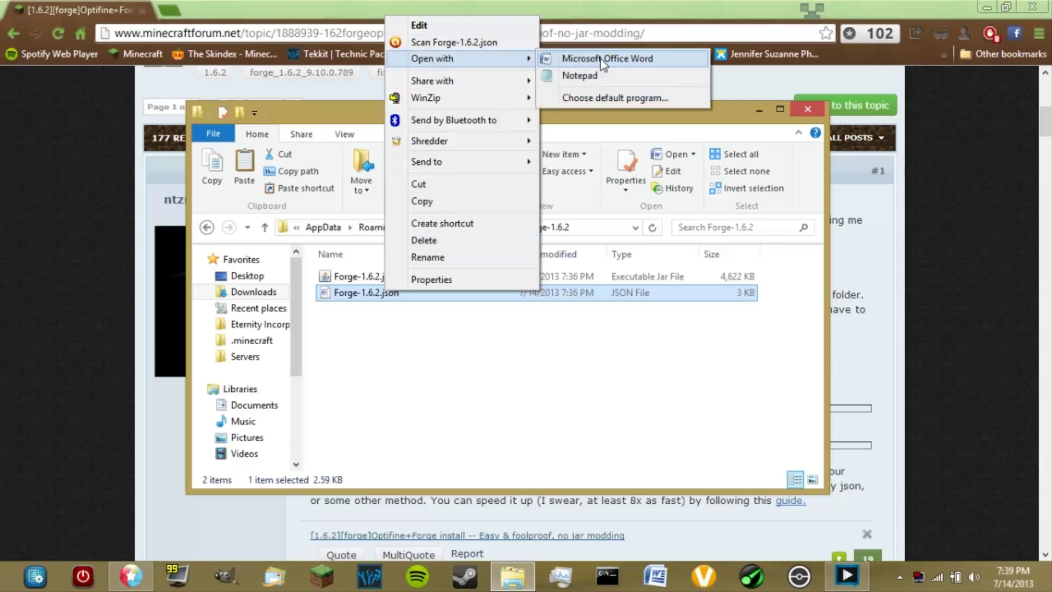
click(600, 75)
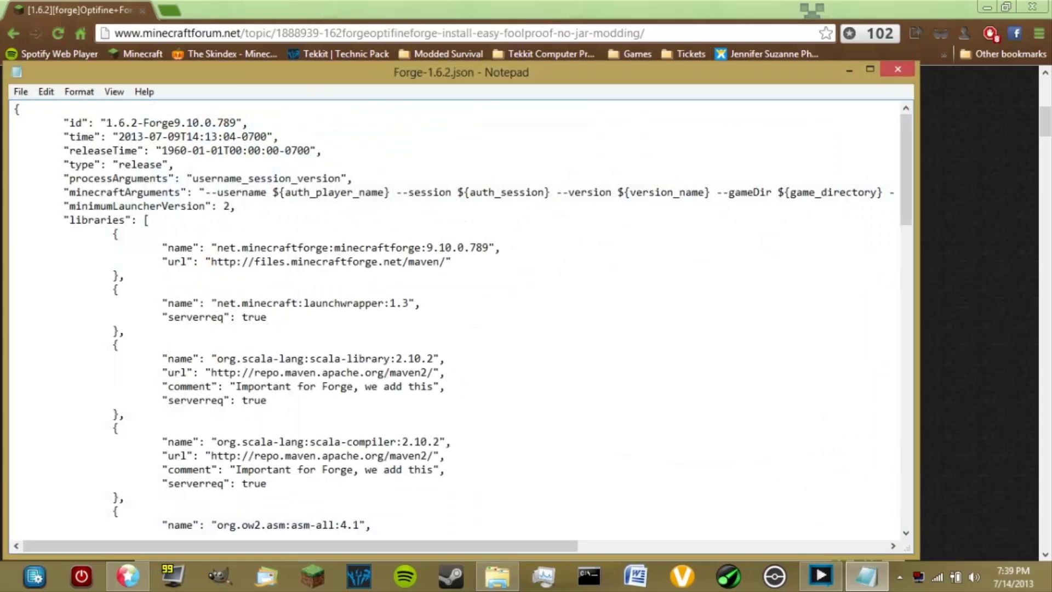
drag(76, 122, 236, 122)
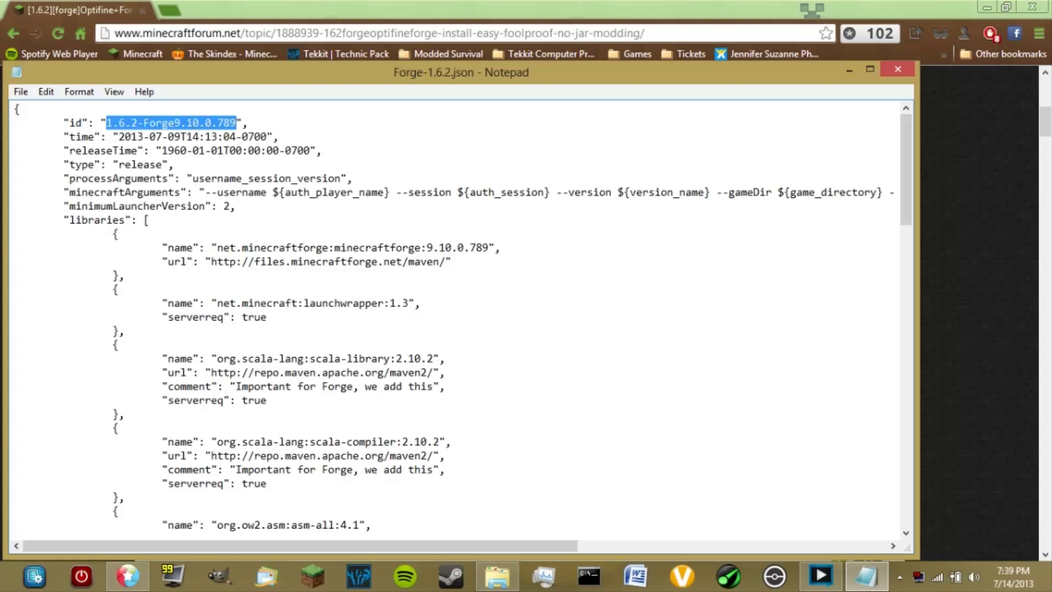
text(Forge)
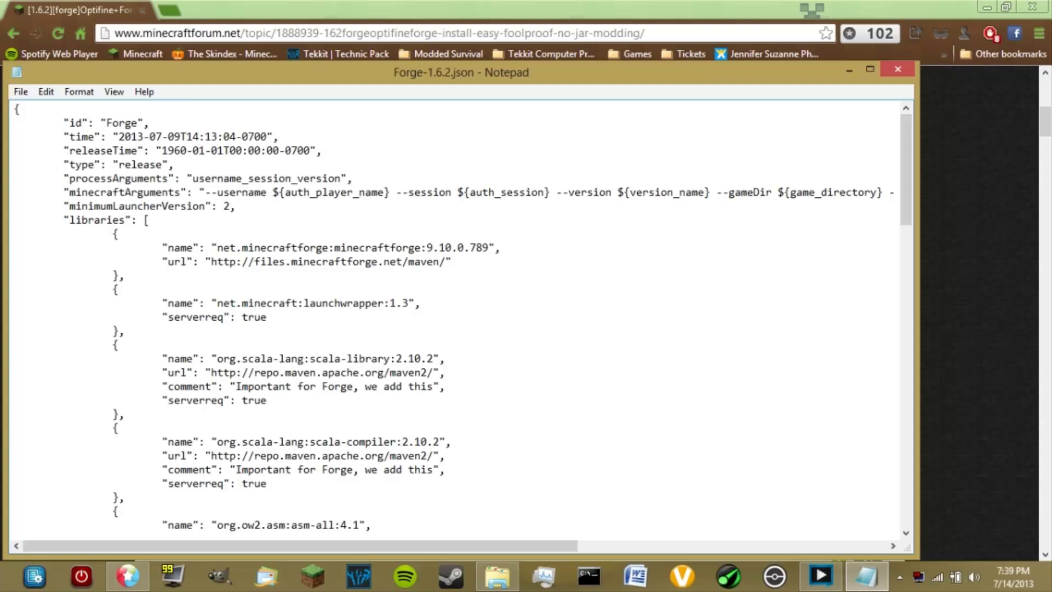
text(-1.6.2)
drag(415, 77, 470, 55)
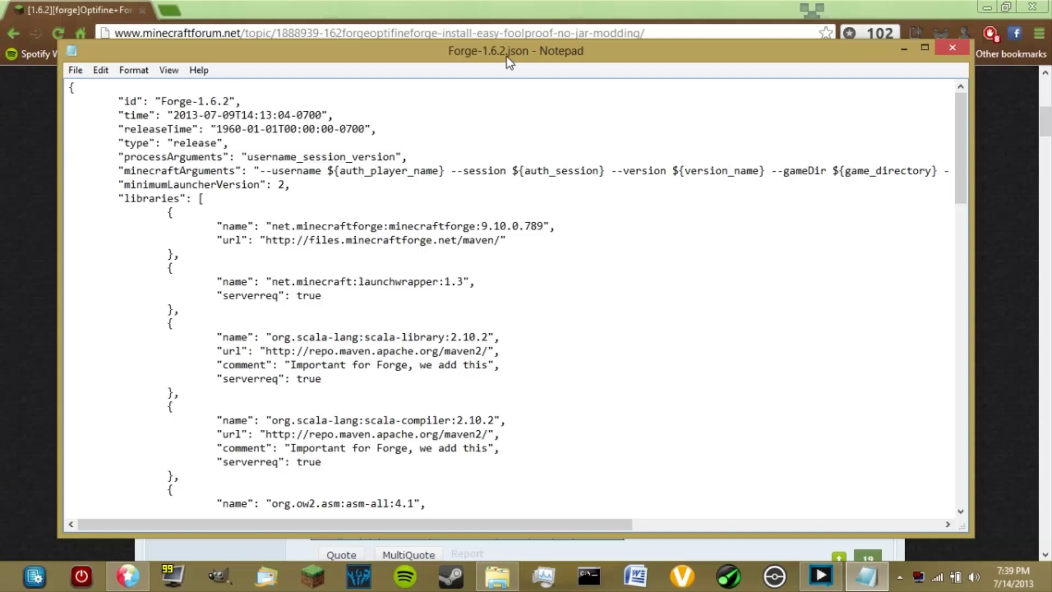
click(50, 182)
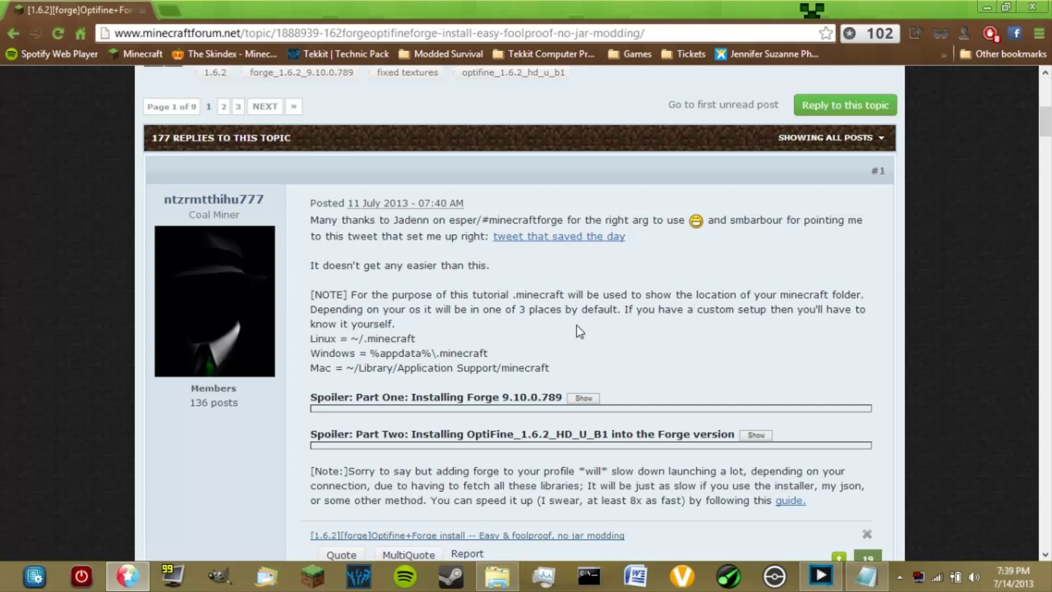
Expand the Part Two OptiFine installation spoiler on the forum page
scroll(684, 359, down, 3)
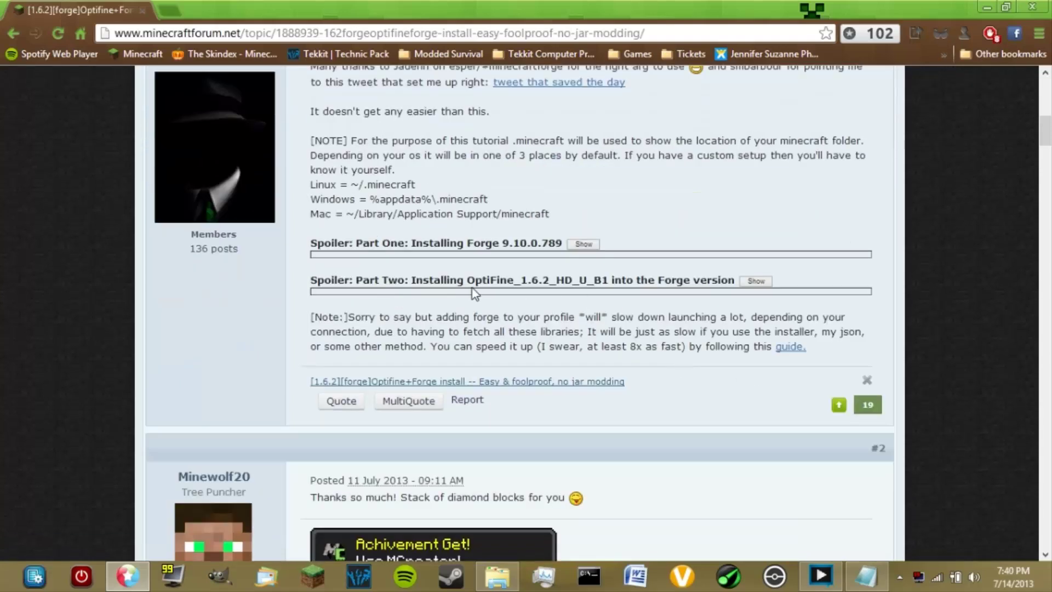
drag(432, 280, 515, 280)
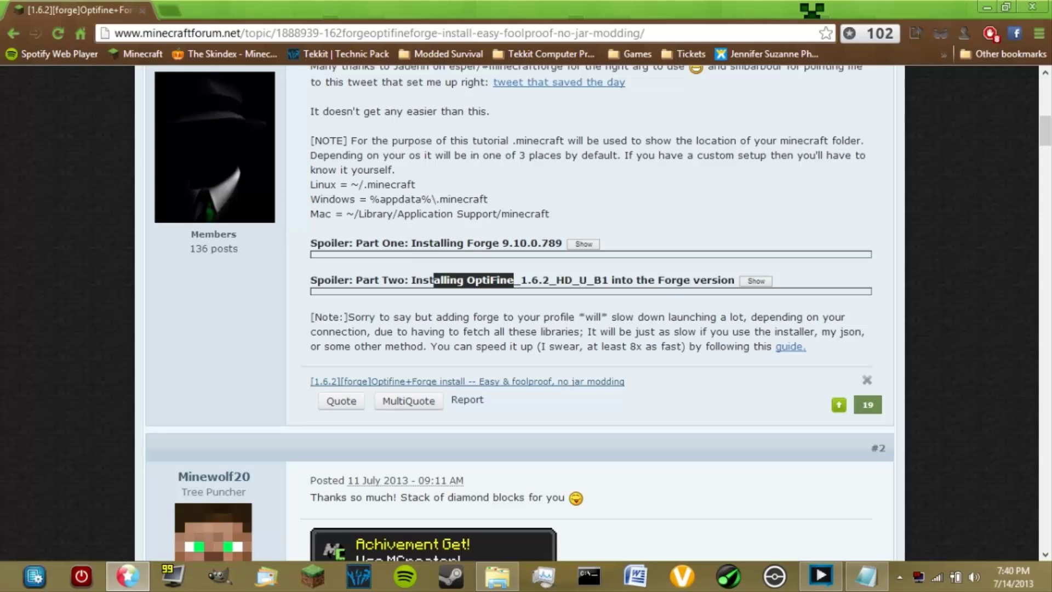
click(515, 280)
click(756, 281)
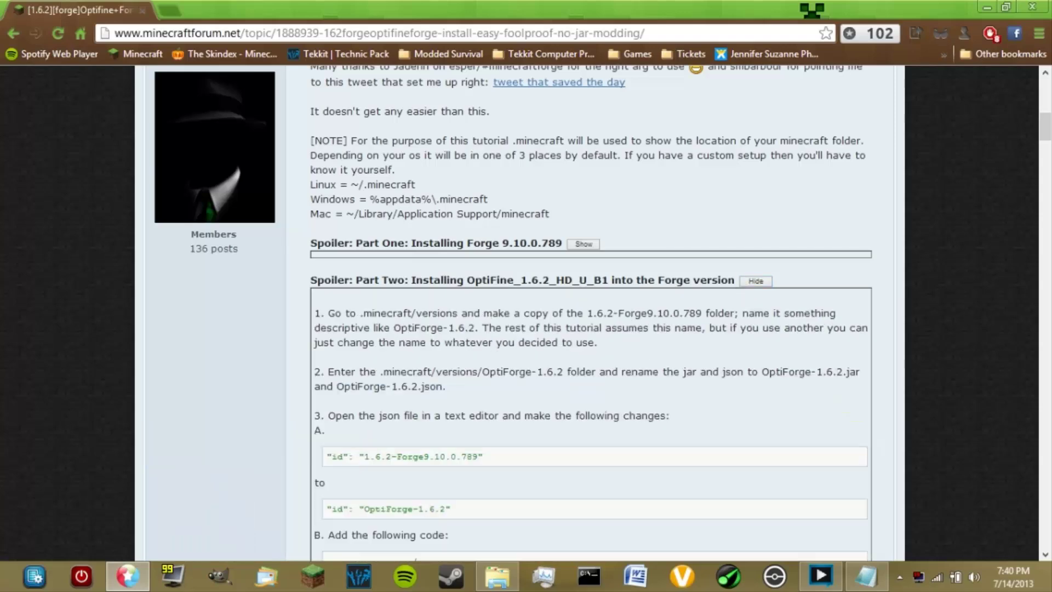
scroll(562, 392, down, 3)
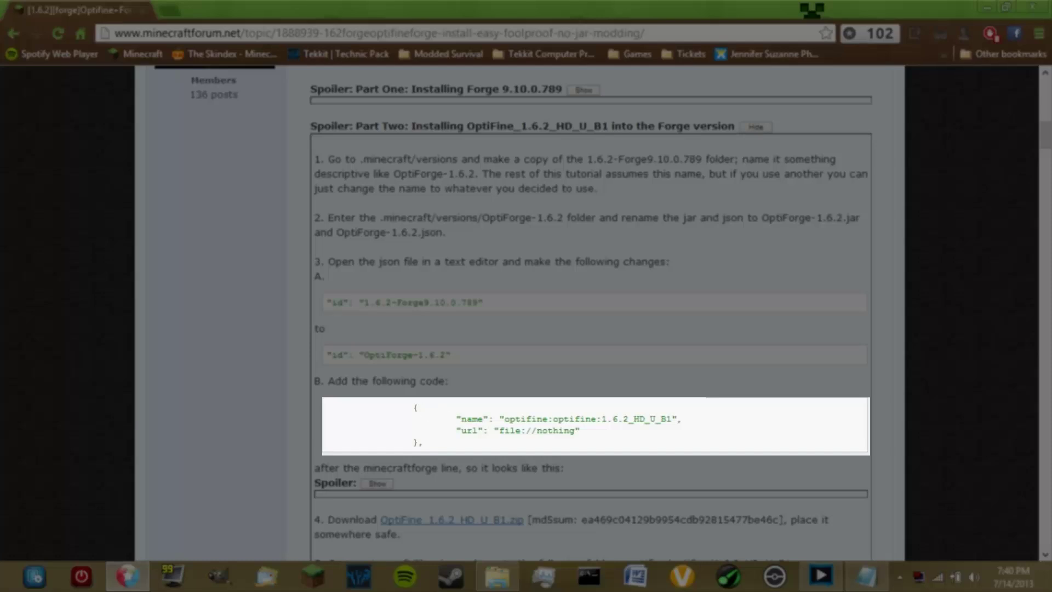
Copy the optifine library code block and switch back to the json in Notepad
drag(414, 408, 423, 443)
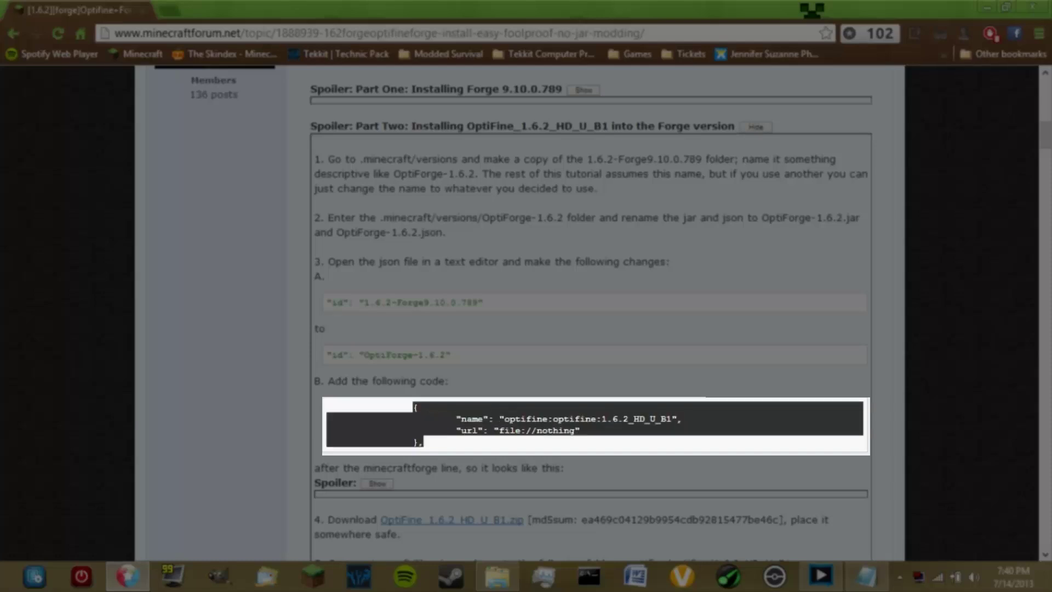
mouse_move(314, 408)
mouse_down()
mouse_move(376, 407)
mouse_move(326, 407)
mouse_up()
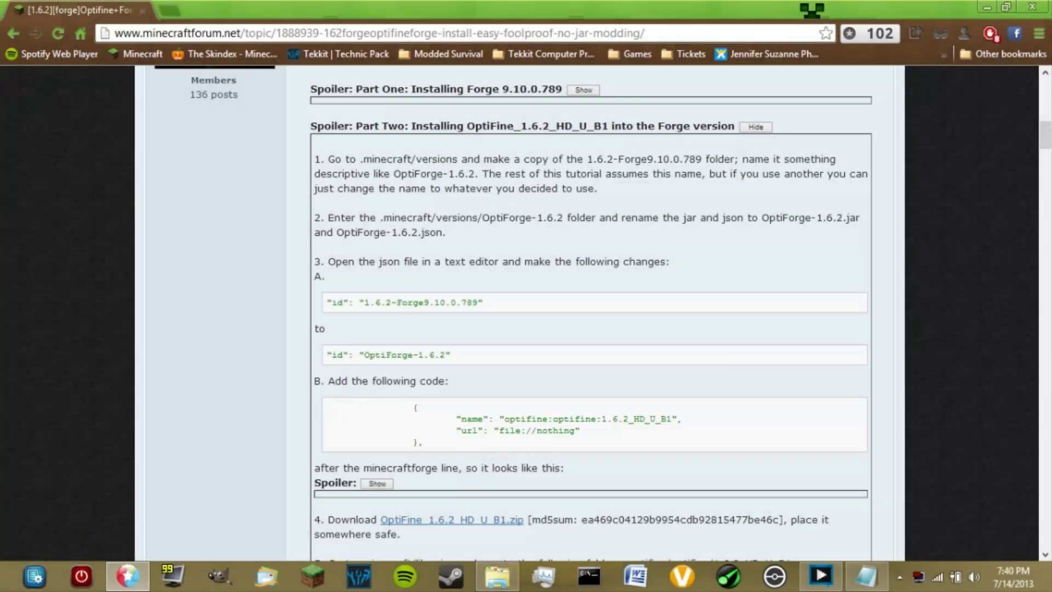
drag(414, 407, 423, 442)
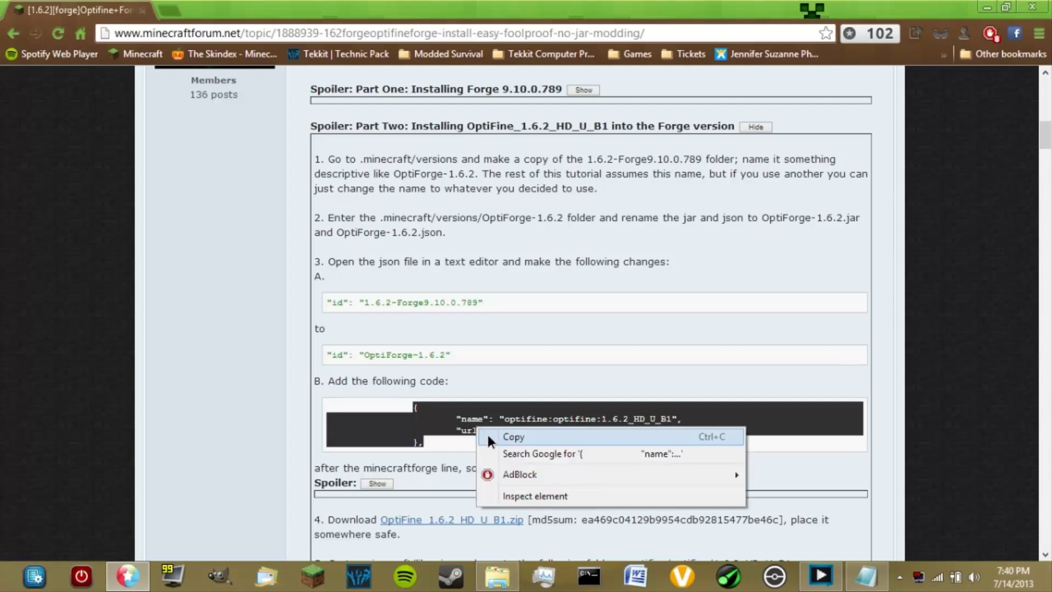
click(487, 433)
click(866, 576)
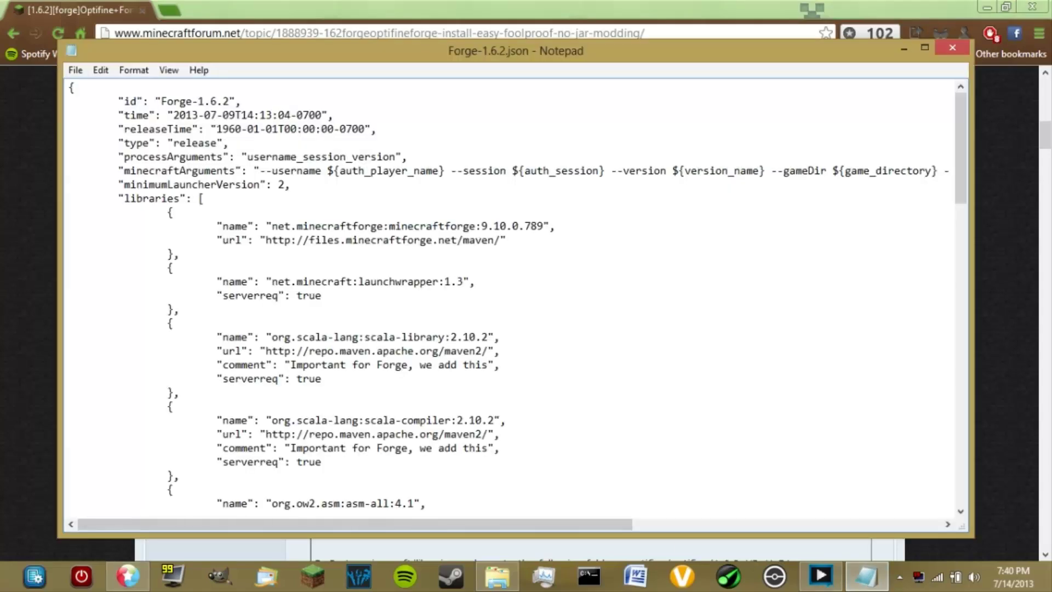
Paste the optifine library block on a new indented line after the minecraftforge entry
drag(298, 226, 495, 226)
click(493, 226)
click(179, 253)
key(Return)
key(Tab)
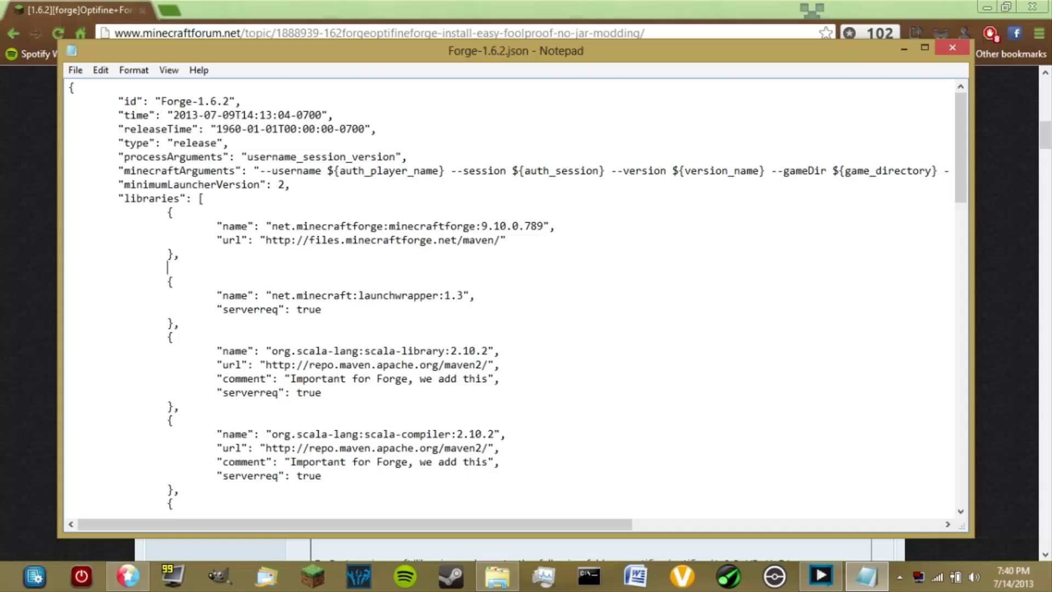
key(ctrl+v)
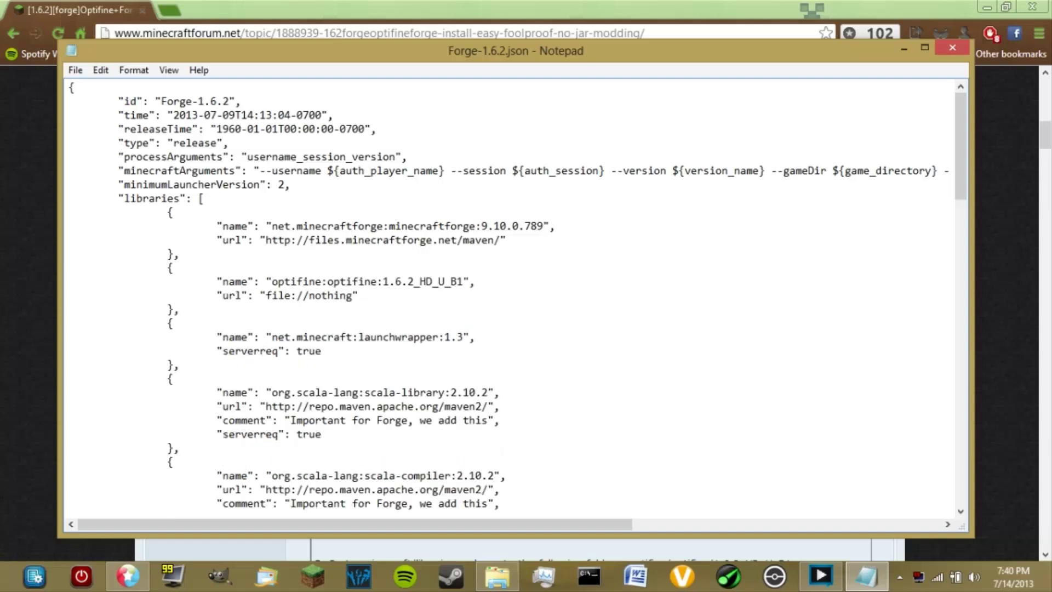
right_click(178, 312)
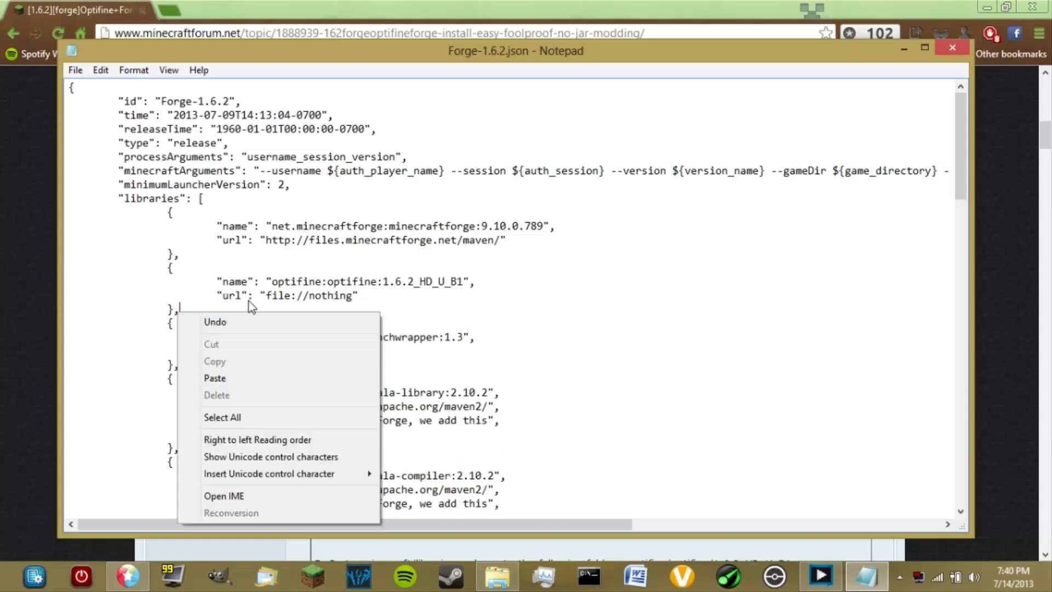
click(274, 282)
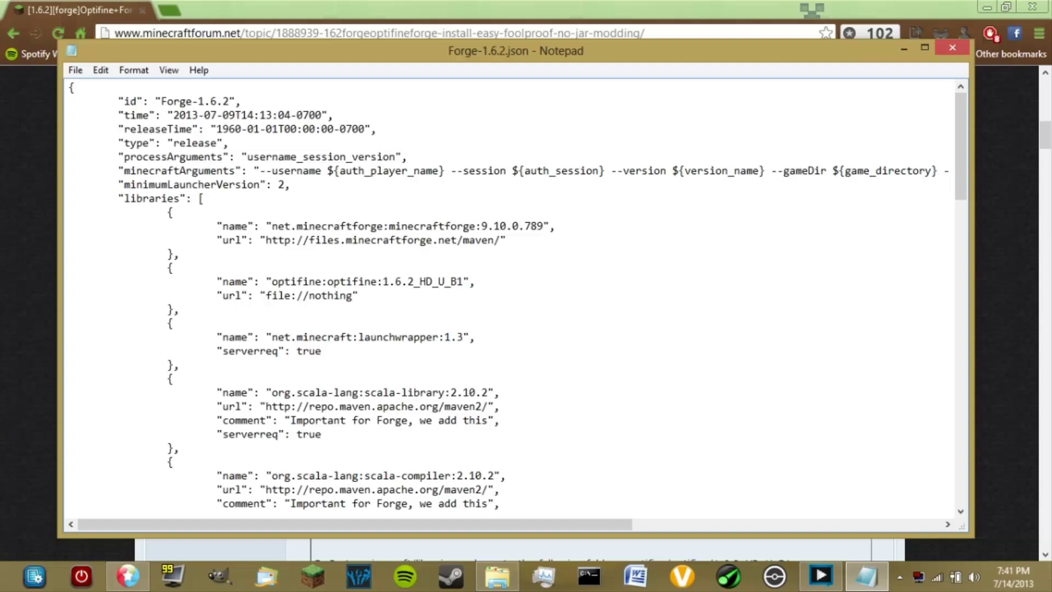
Save Forge-1.6.2.json and close Notepad
click(75, 71)
click(101, 121)
click(952, 48)
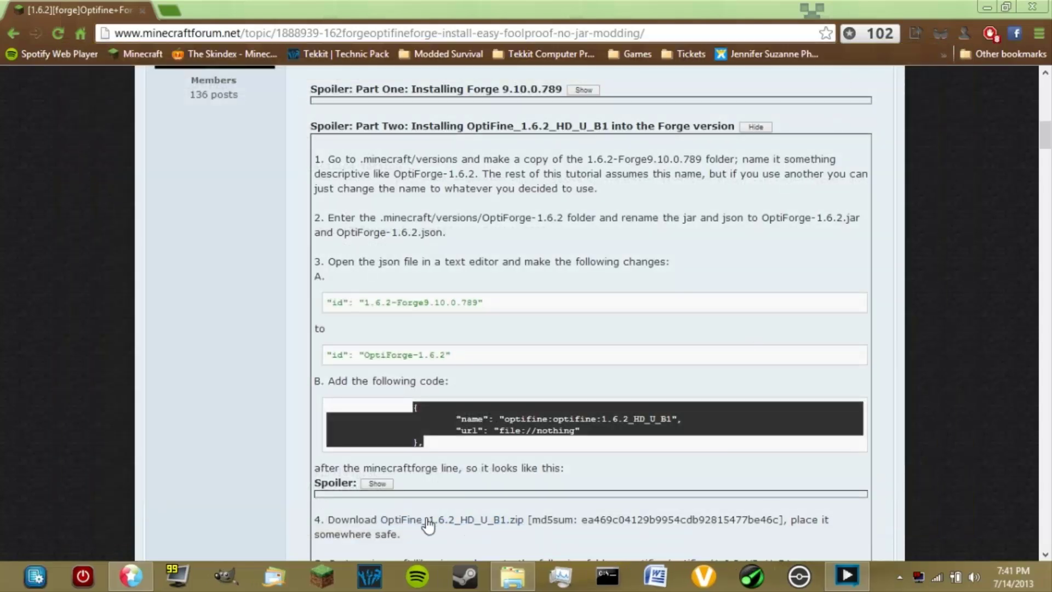
Browse libraries > net > minecraftforge > minecraftforge > 9.10.0.789 in .minecraft, then return to libraries
click(512, 576)
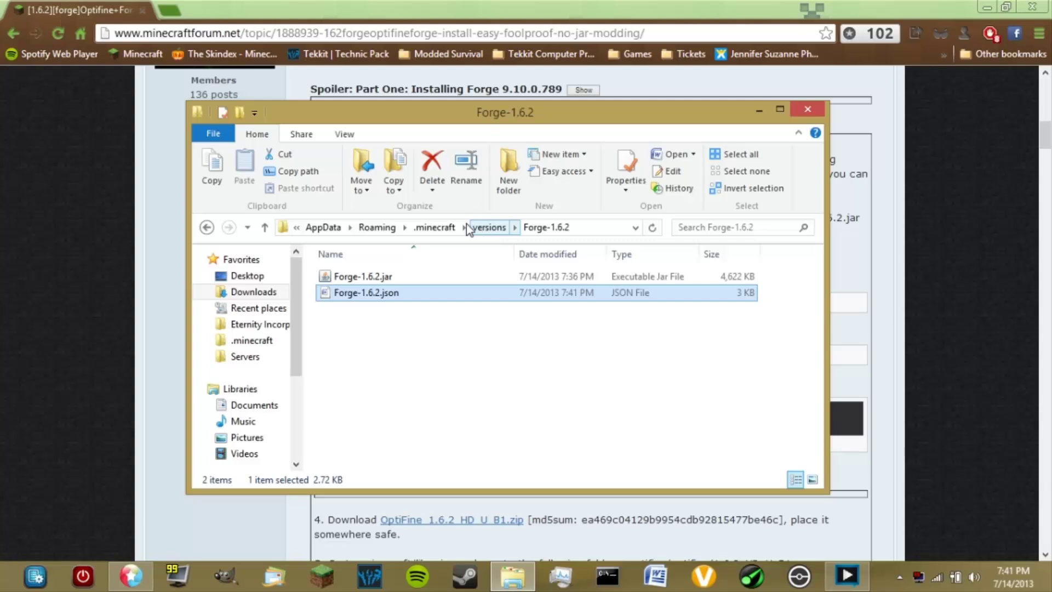
click(434, 227)
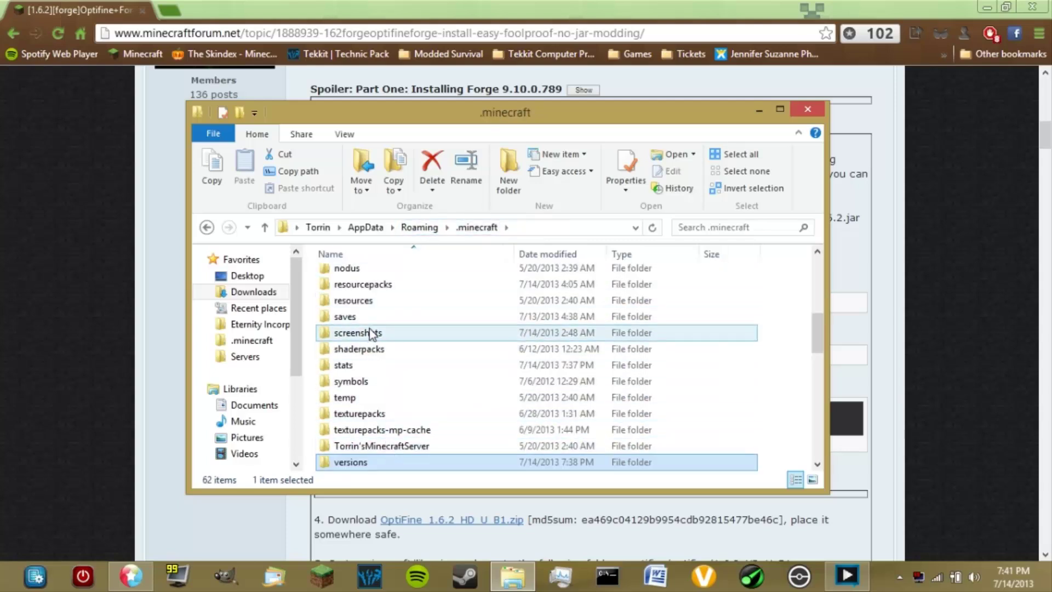
scroll(372, 333, up, 3)
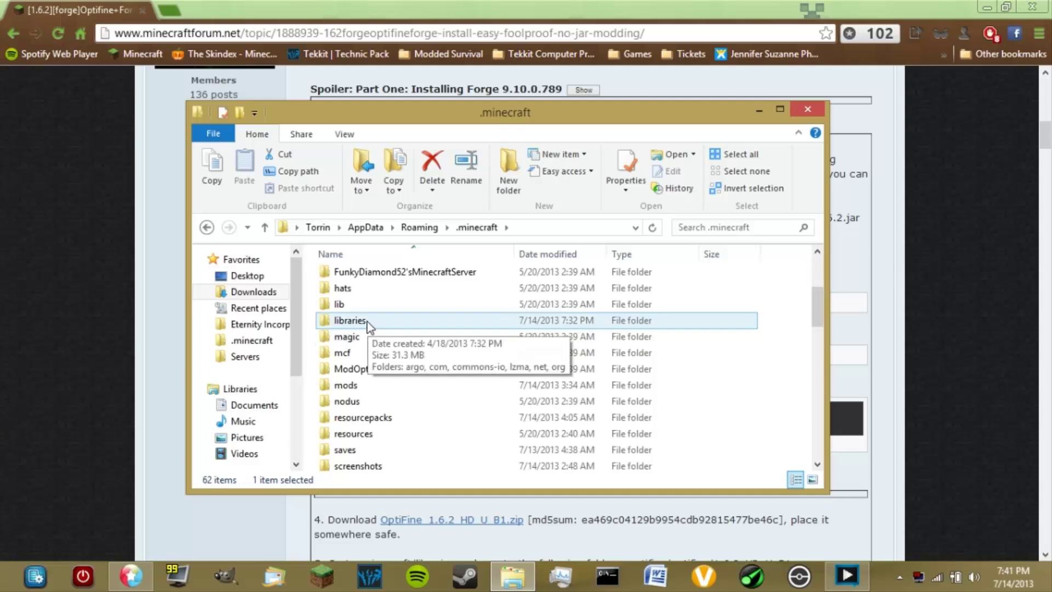
double_click(350, 321)
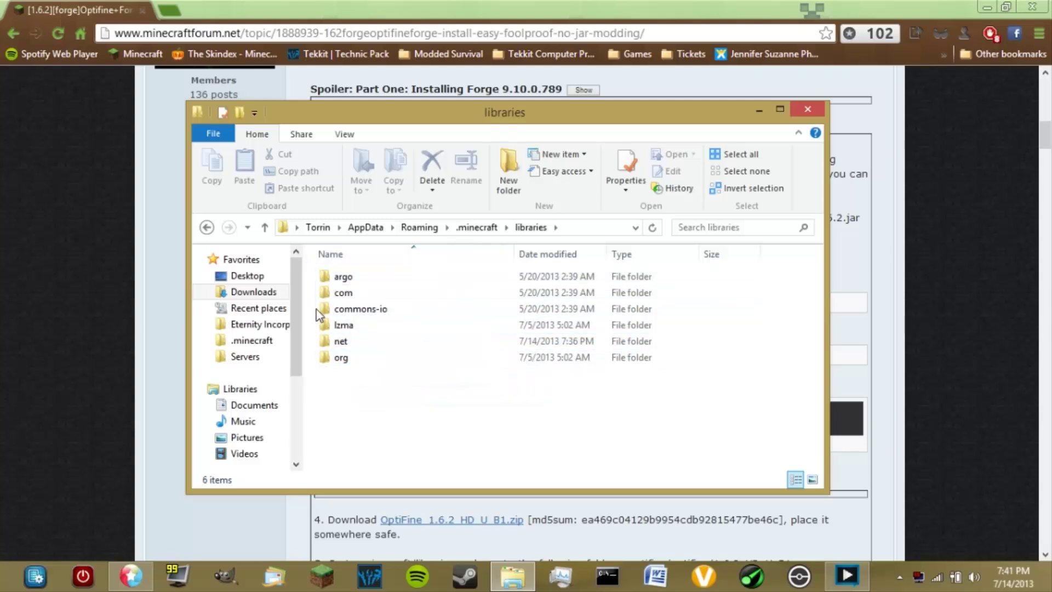
double_click(356, 341)
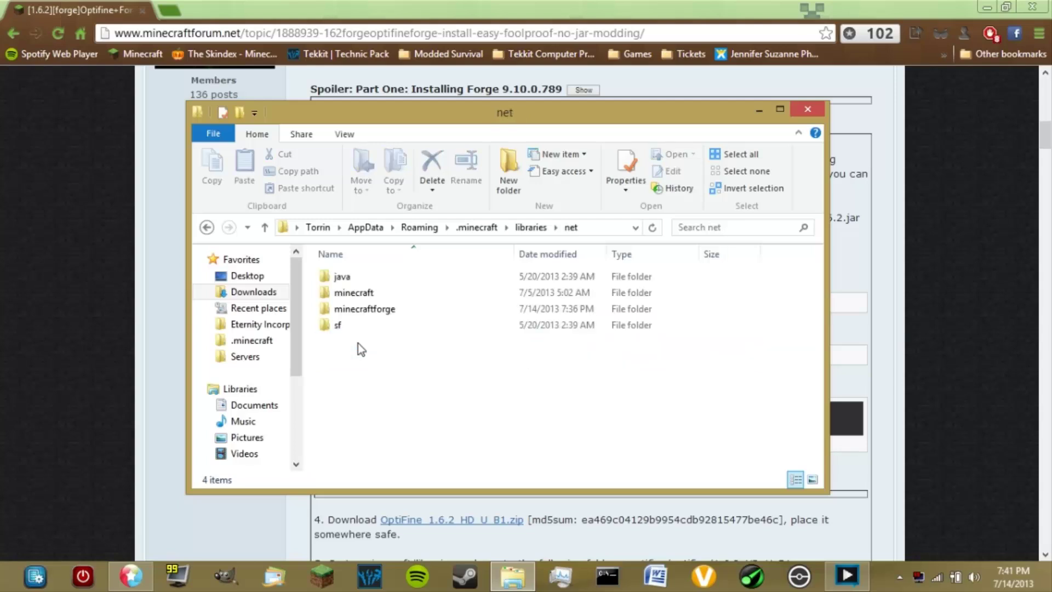
double_click(366, 310)
double_click(384, 279)
double_click(403, 280)
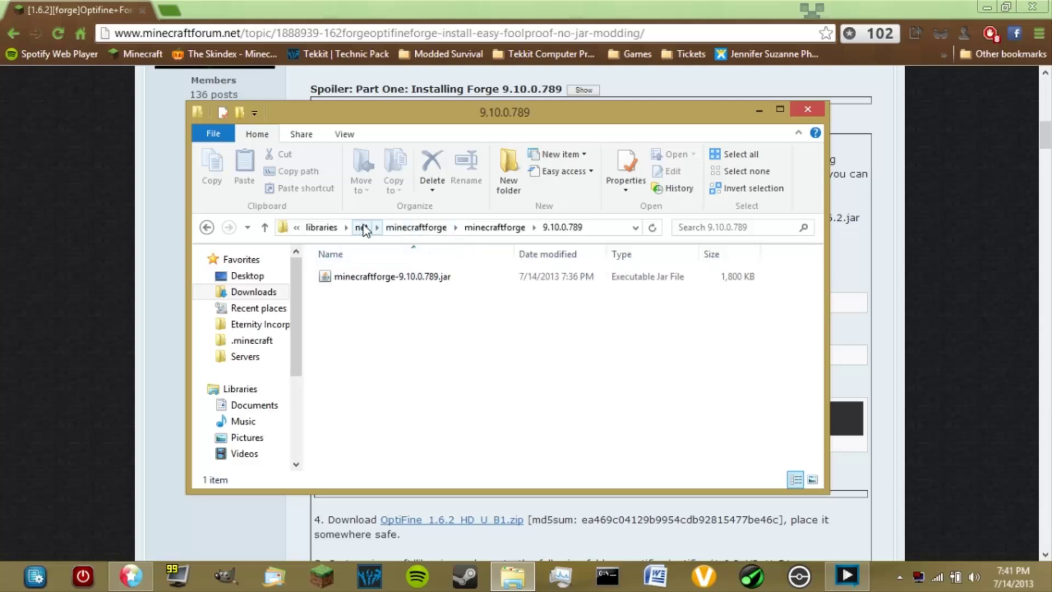
click(326, 228)
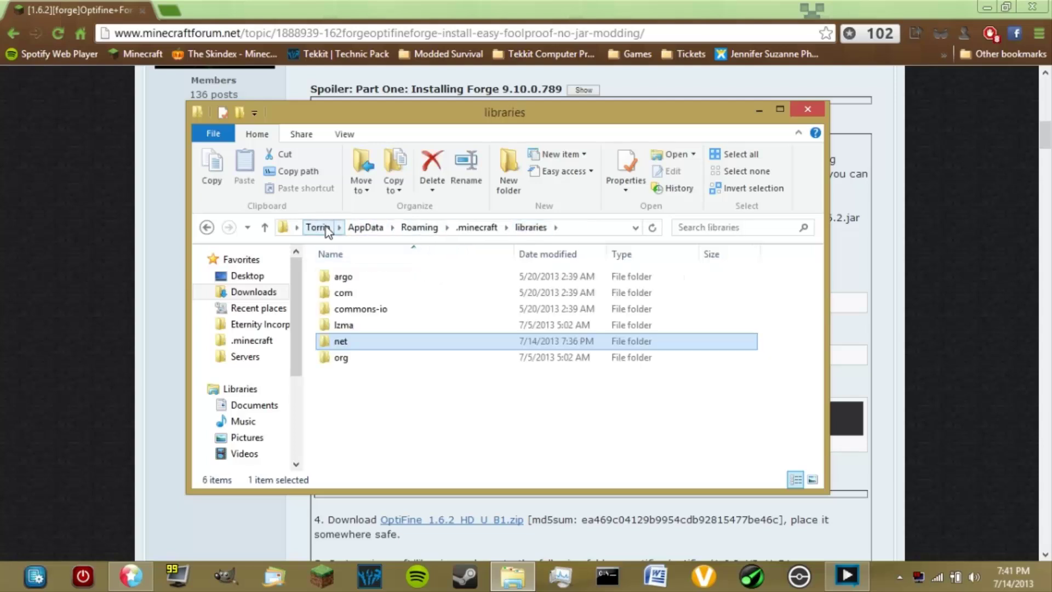
Make a new folder named optifine in libraries and open it
right_click(367, 433)
mouse_move(469, 400)
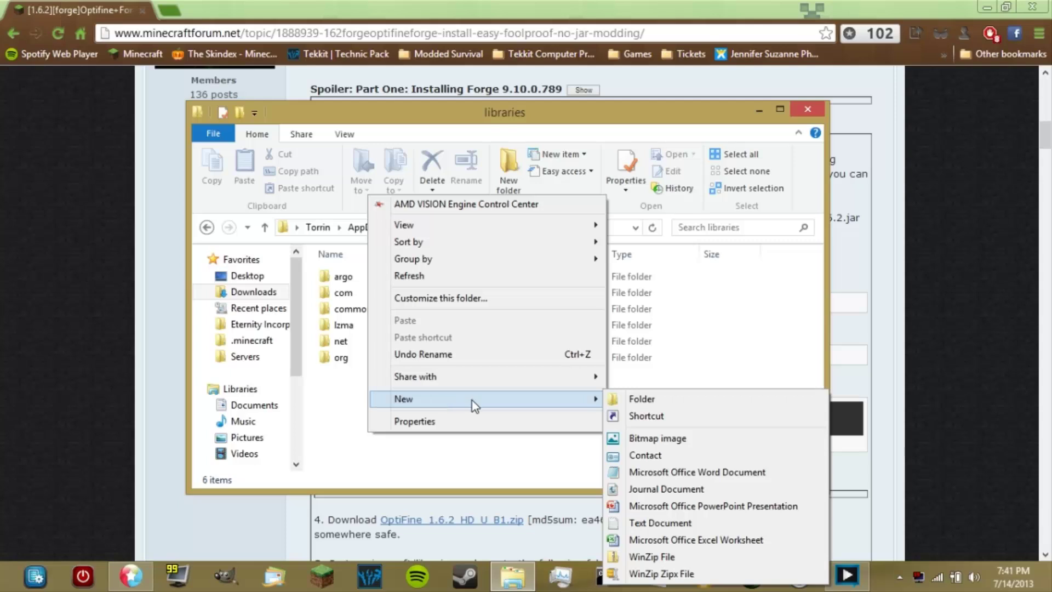
click(704, 399)
text(o)
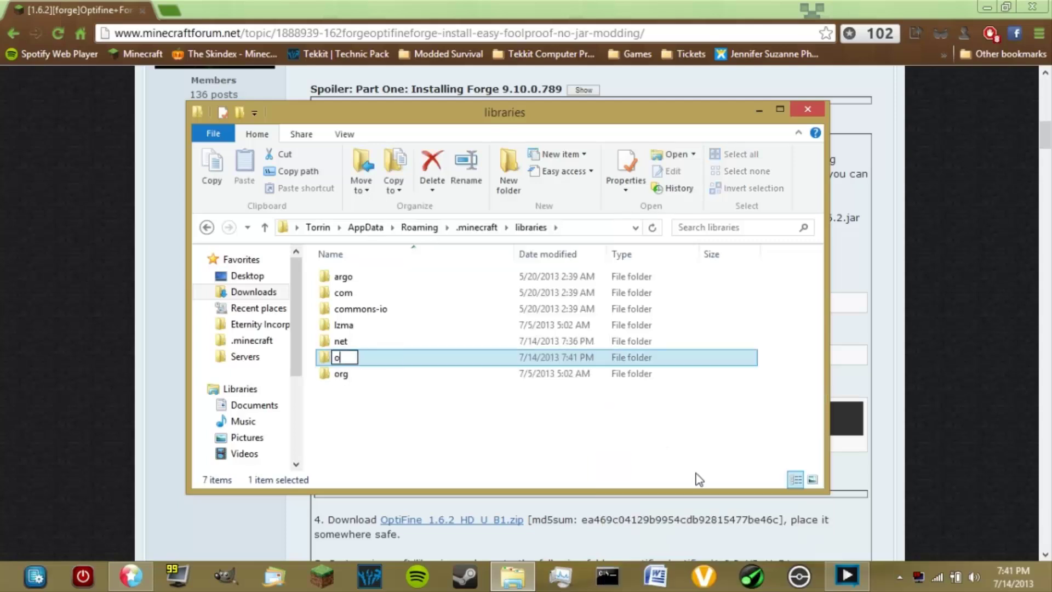
text(ptifine)
key(Return)
key(Return)
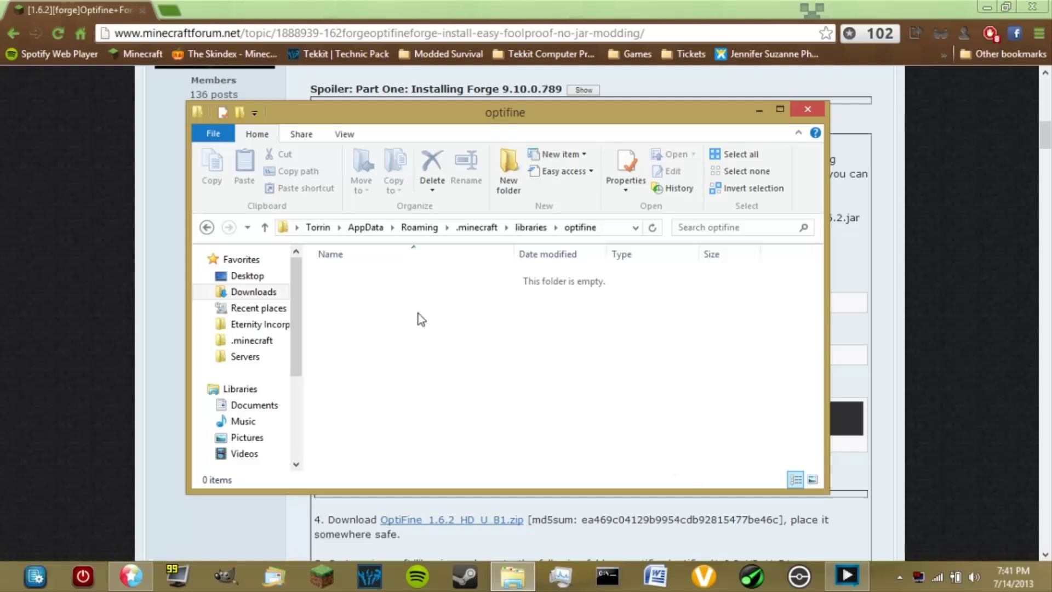
right_click(400, 323)
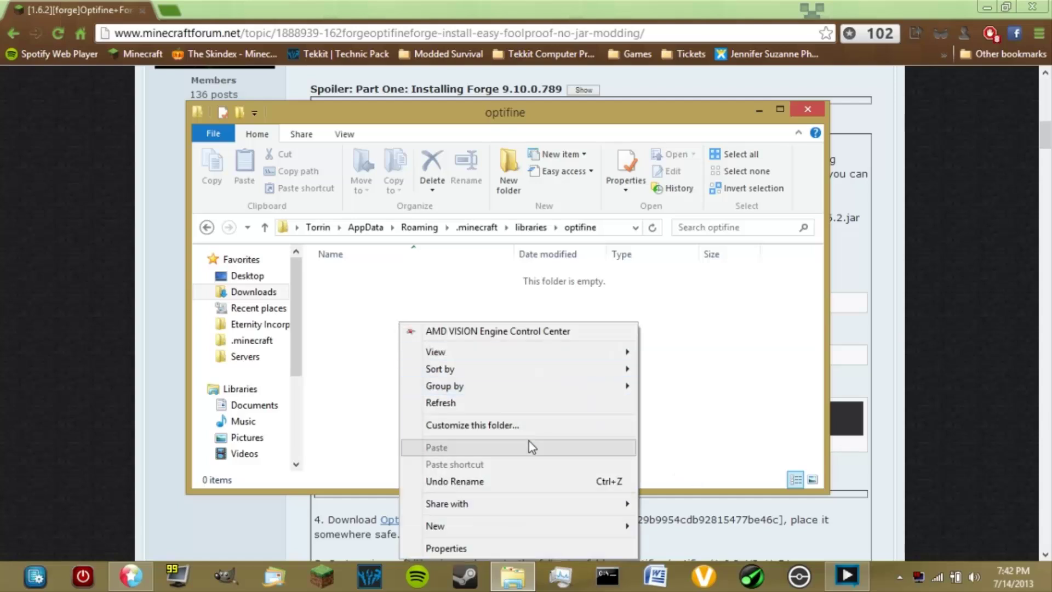